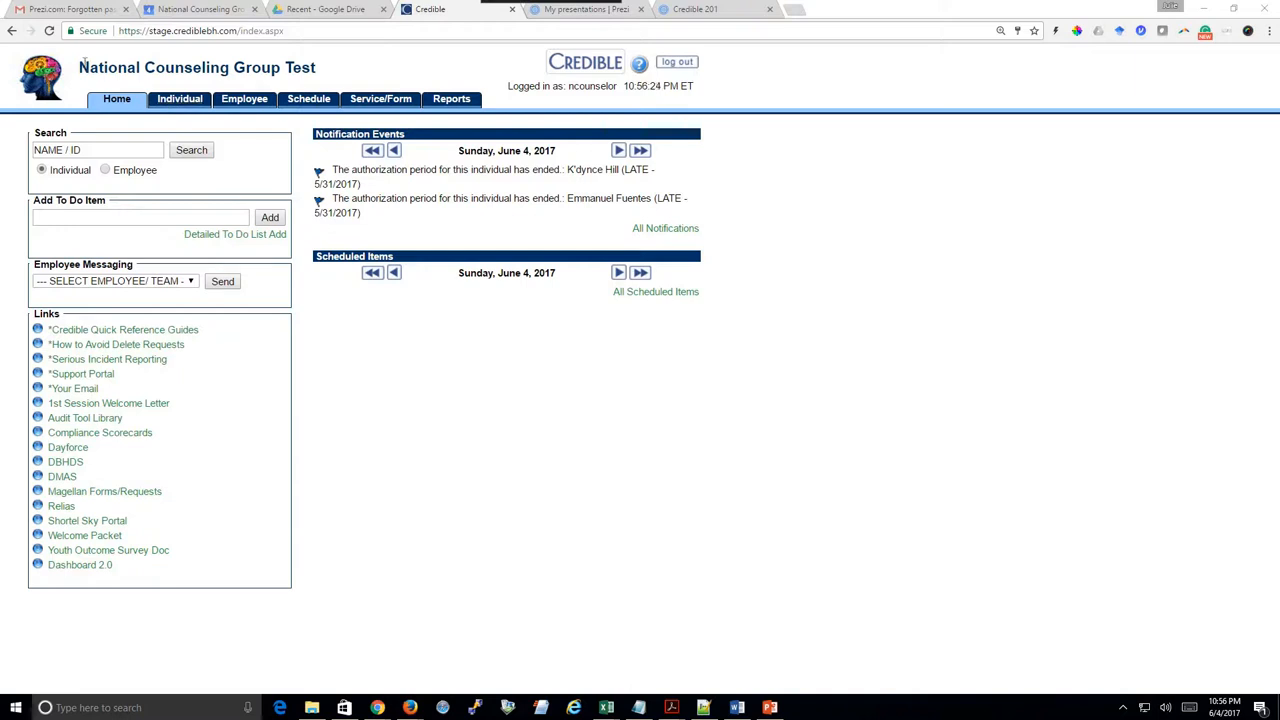
Open the logged-in counselor's own weekly schedule from the home page
{"action": "left_click_drag", "start_coordinate": [80, 64], "coordinate": [335, 75]}
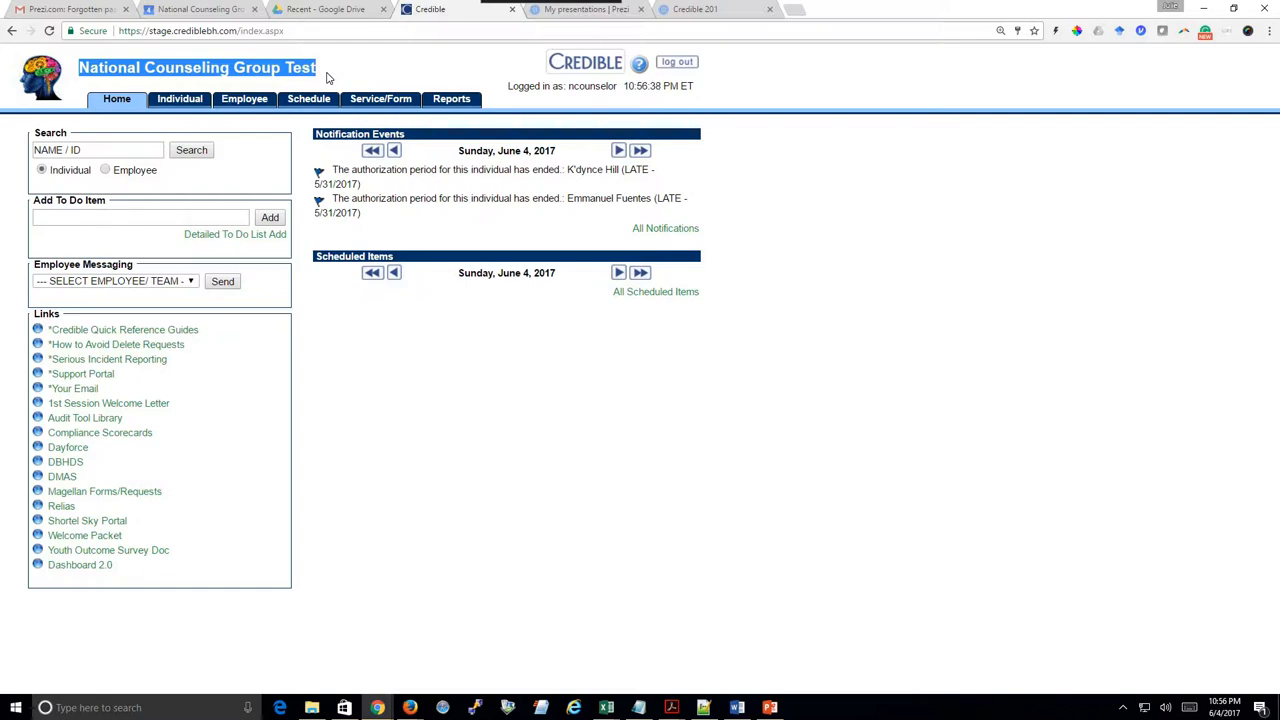
{"action": "left_click", "coordinate": [366, 70]}
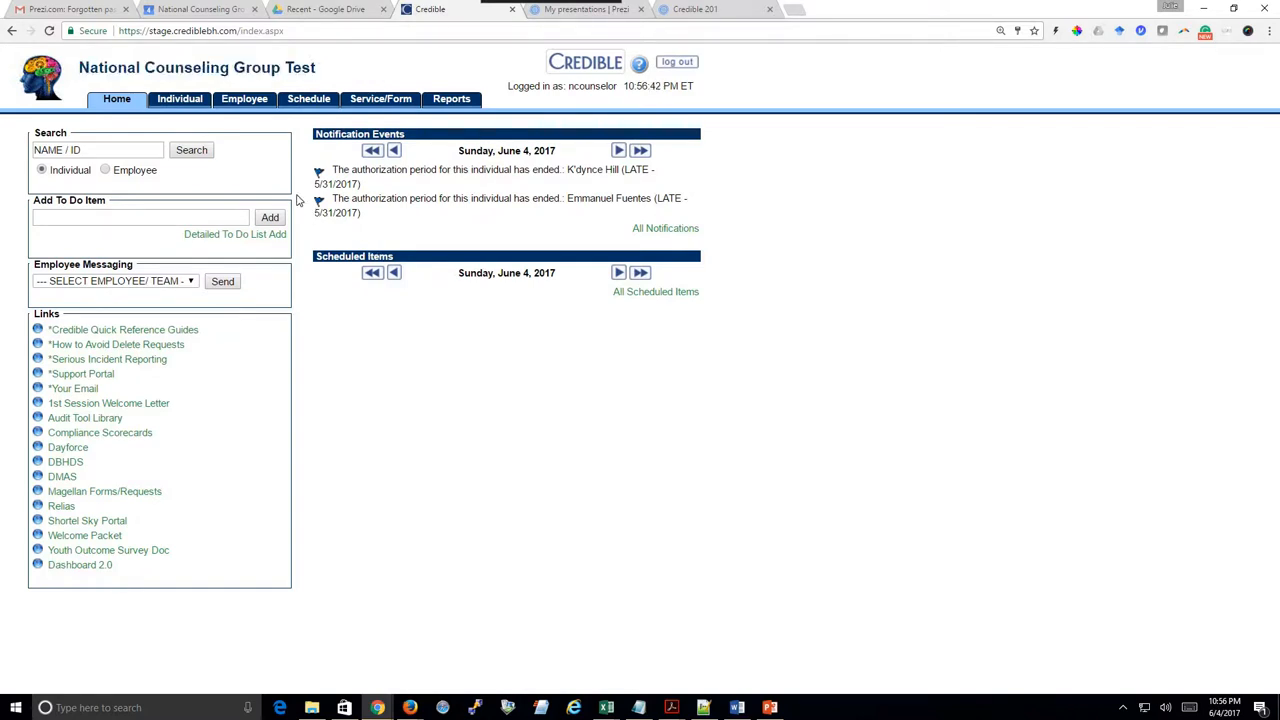
{"action": "left_click", "coordinate": [325, 104]}
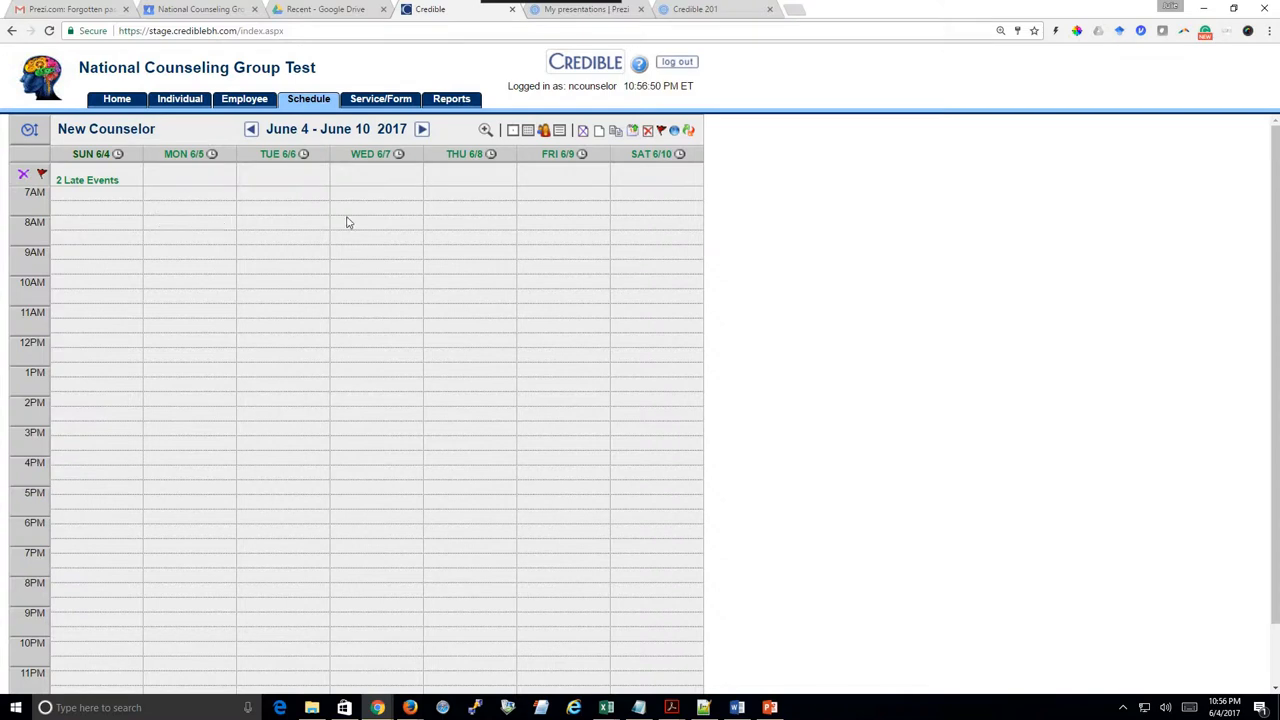
View the counselor's weekly schedule from within their employee record
{"action": "left_click", "coordinate": [585, 90]}
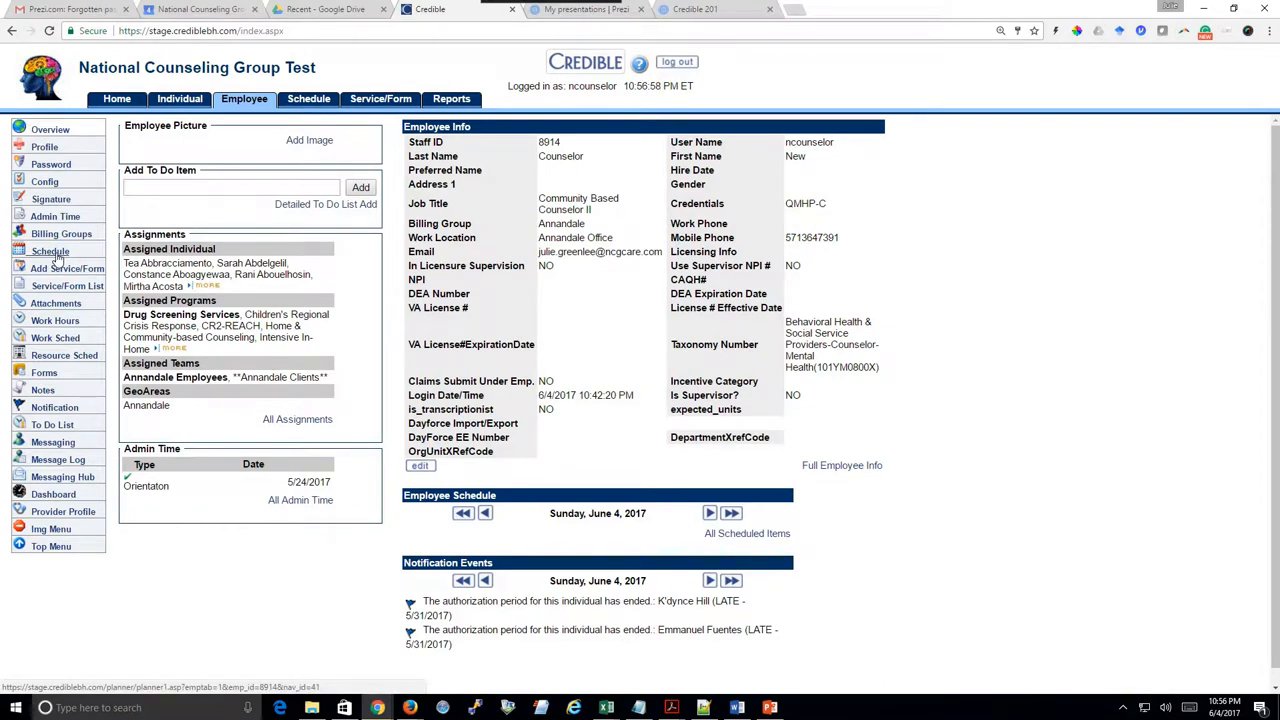
{"action": "left_click", "coordinate": [55, 255]}
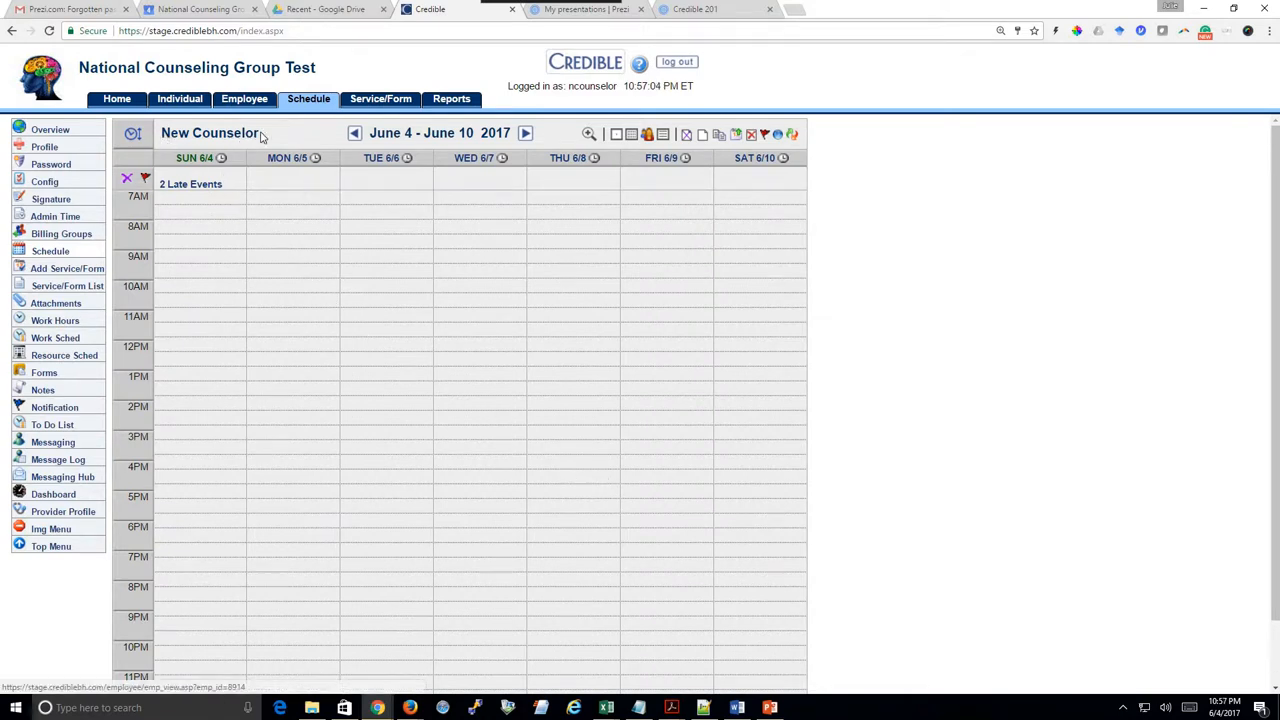
{"action": "left_click_drag", "start_coordinate": [258, 133], "coordinate": [159, 134]}
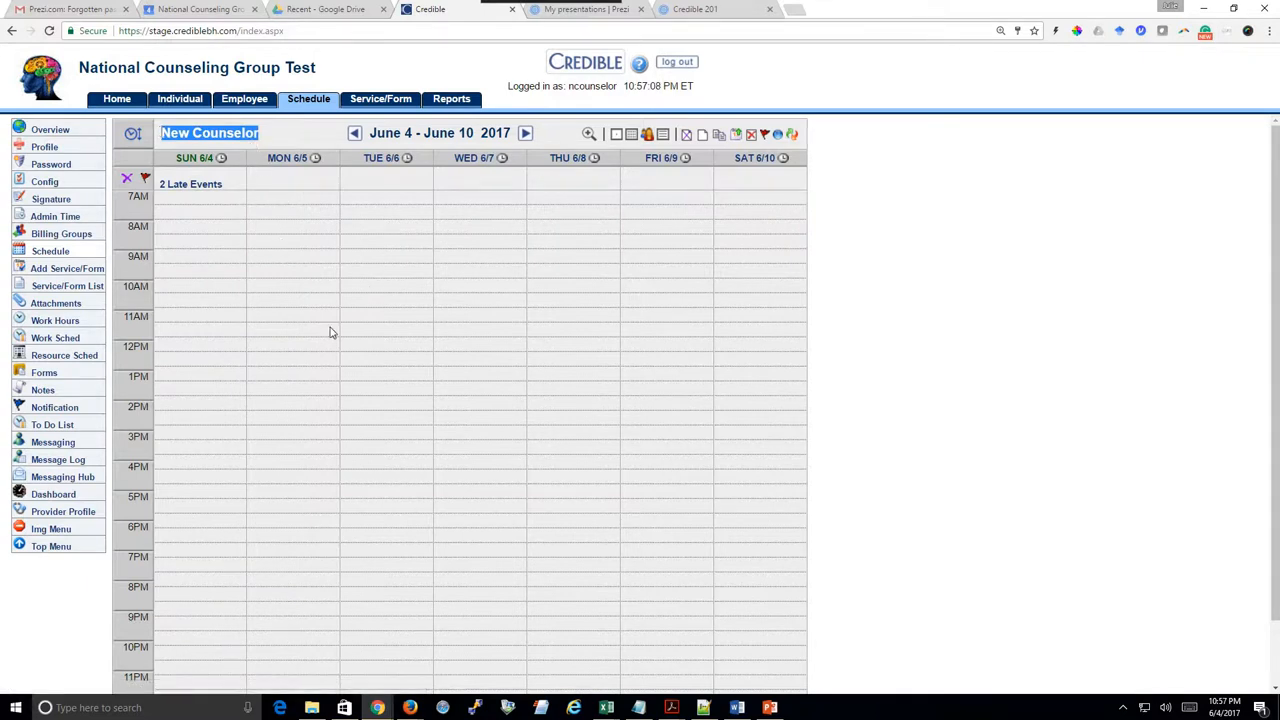
{"action": "left_click", "coordinate": [262, 136]}
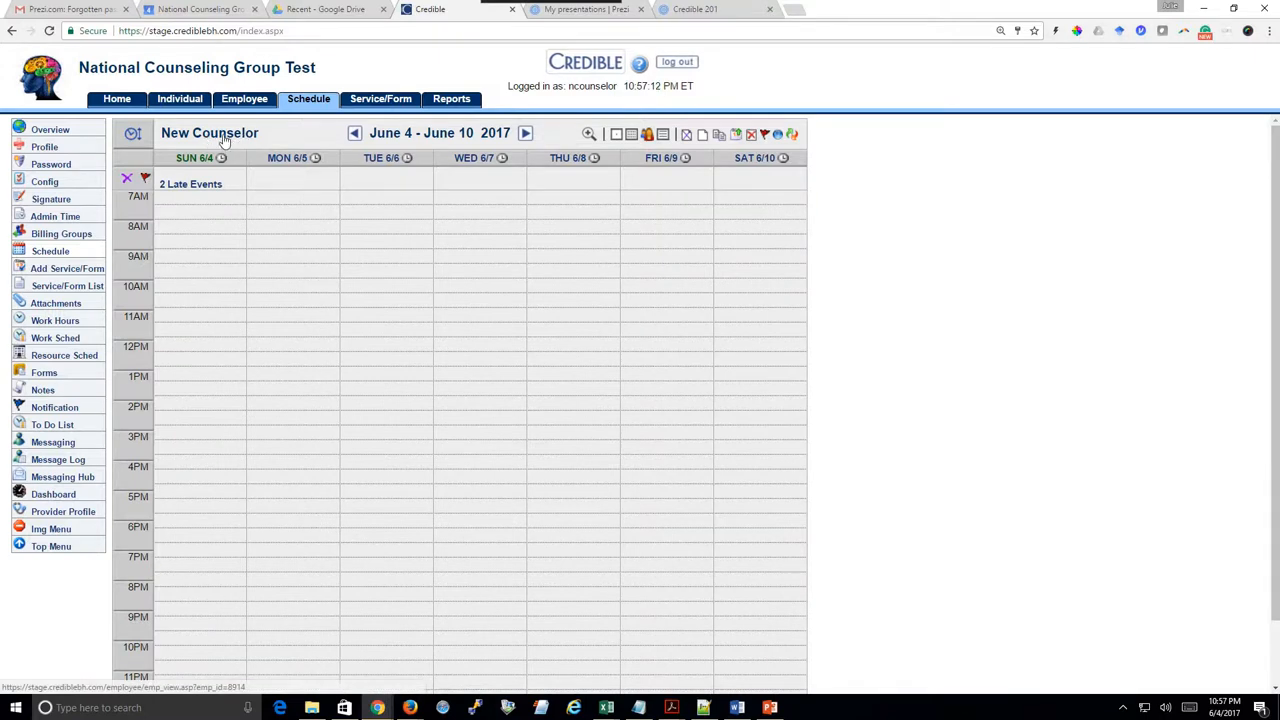
Open the listed individual's record and view their schedule back to the week of May 7 - May 13 2017
{"action": "left_click", "coordinate": [182, 106]}
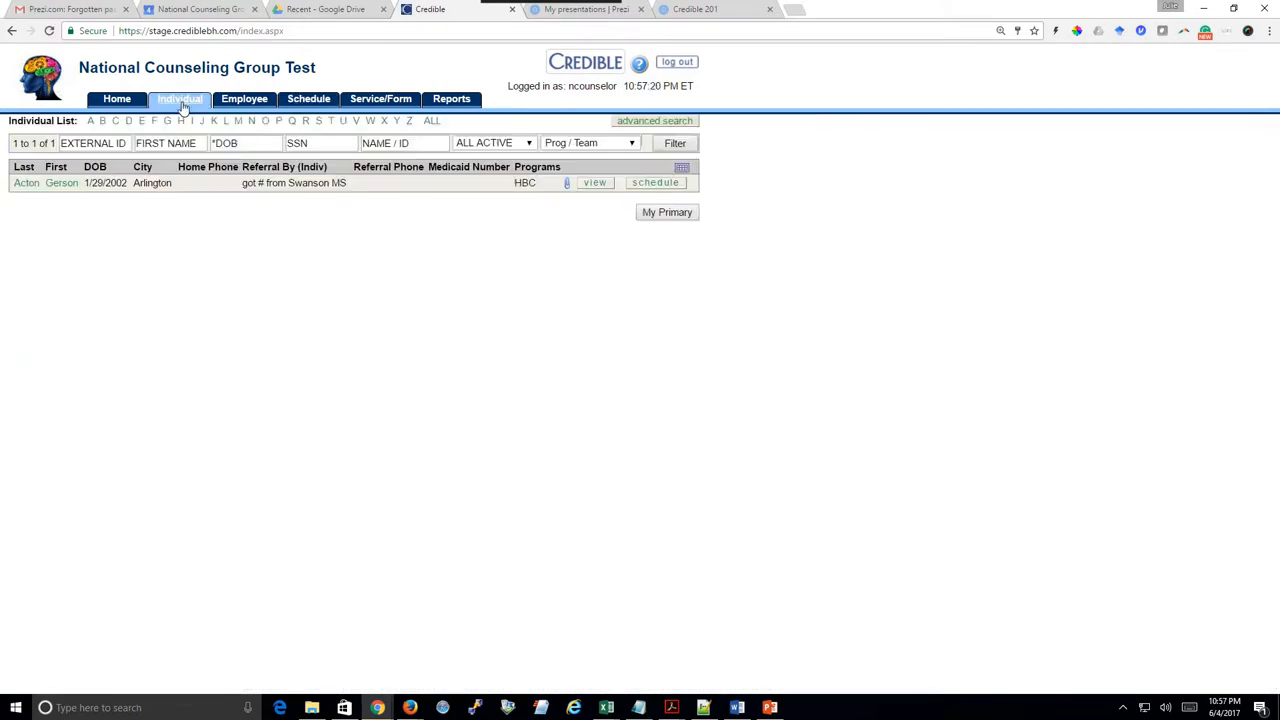
{"action": "left_click", "coordinate": [24, 187]}
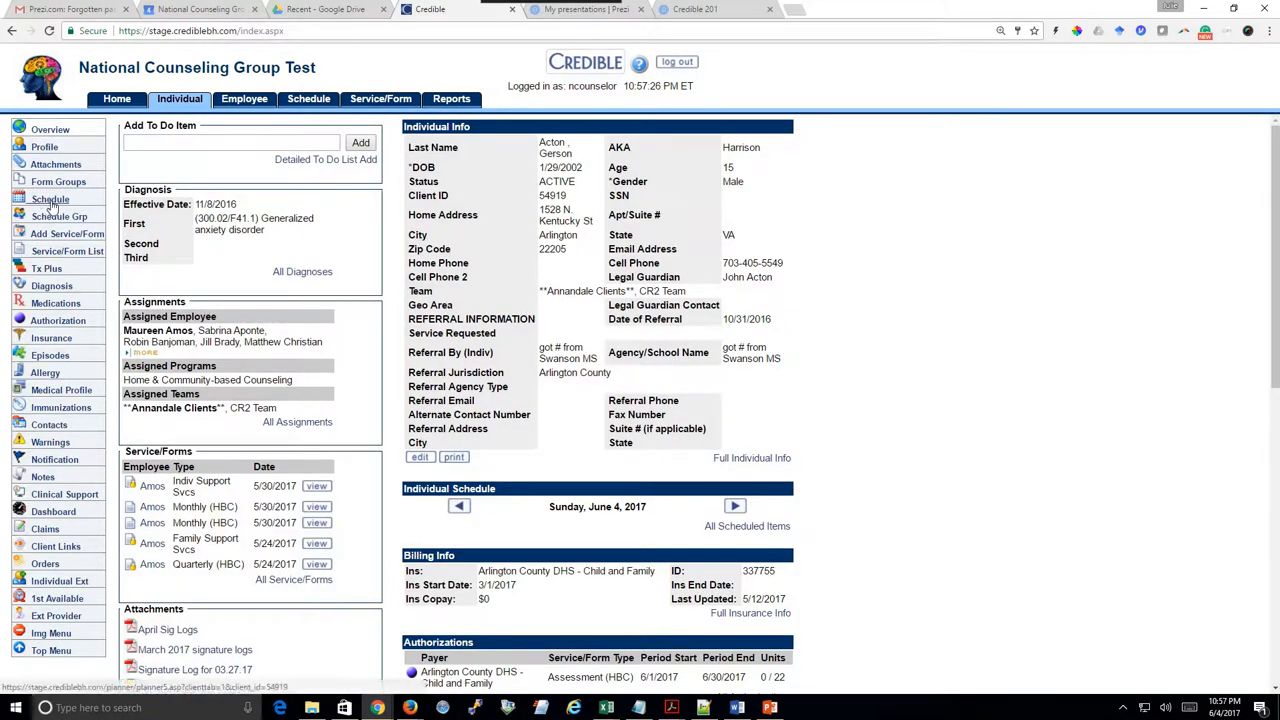
{"action": "left_click", "coordinate": [51, 205]}
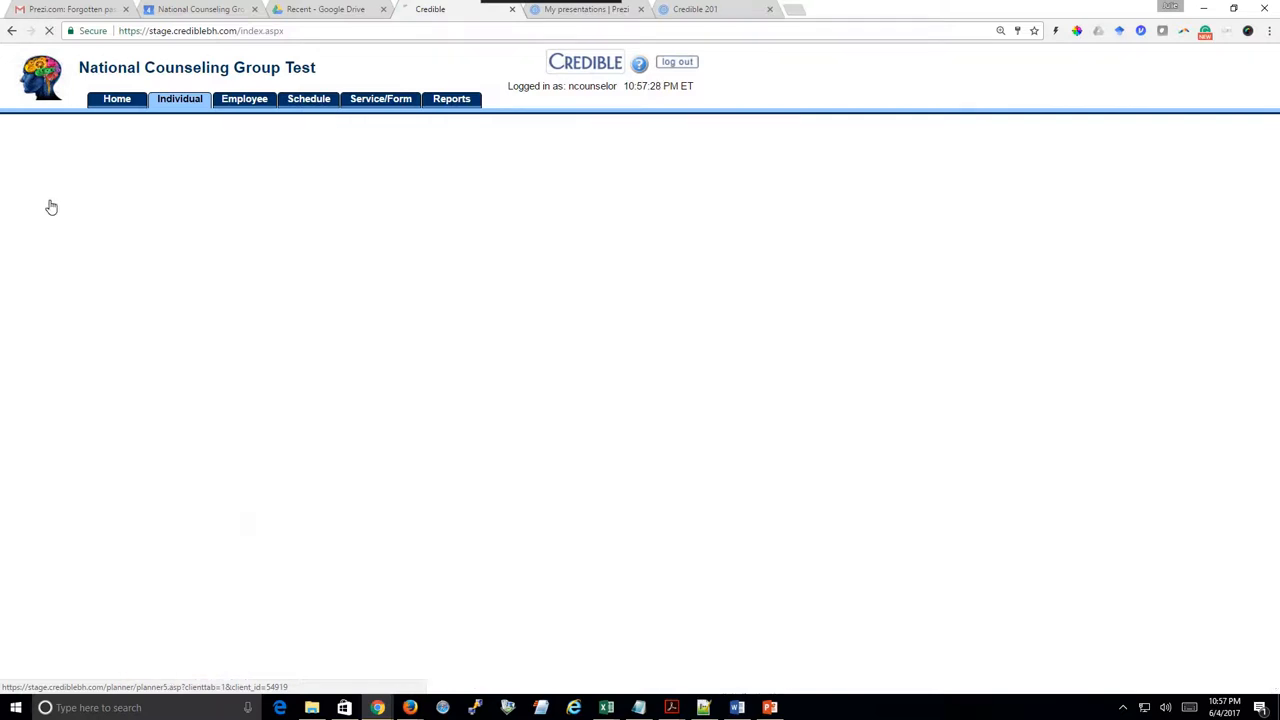
{"action": "left_click", "coordinate": [497, 134]}
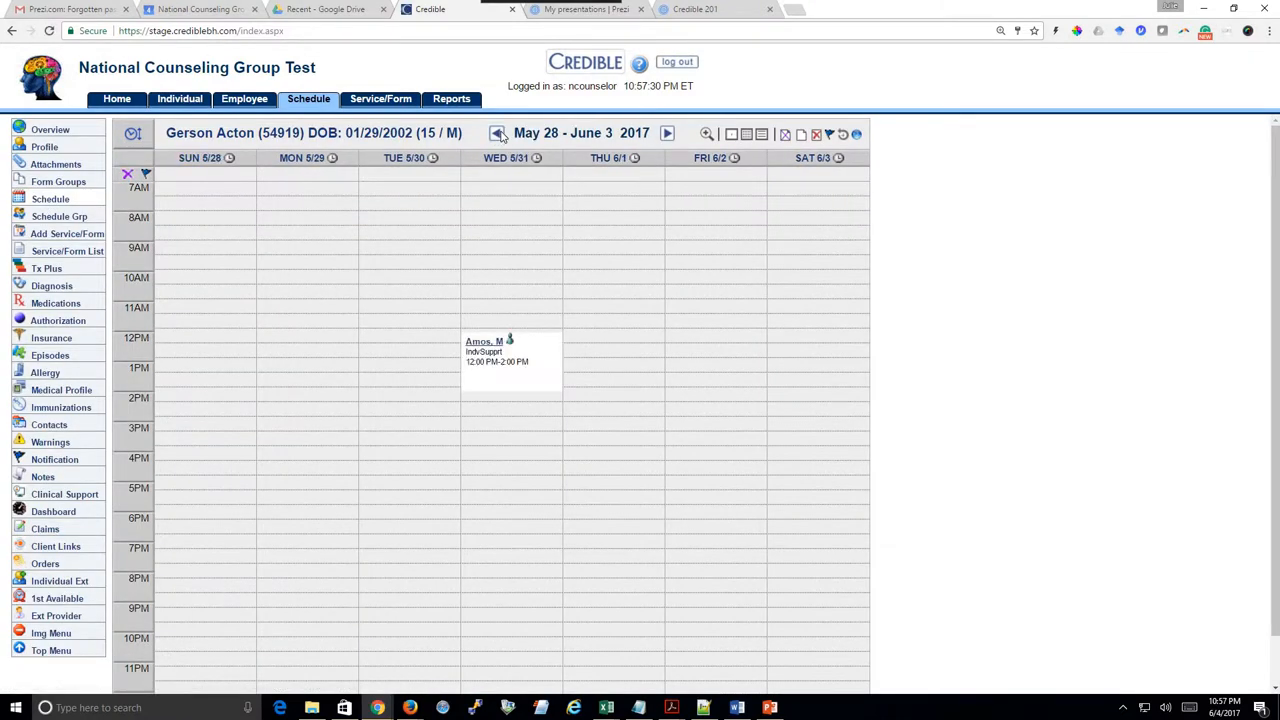
{"action": "left_click", "coordinate": [497, 134]}
{"action": "left_click", "coordinate": [497, 134]}
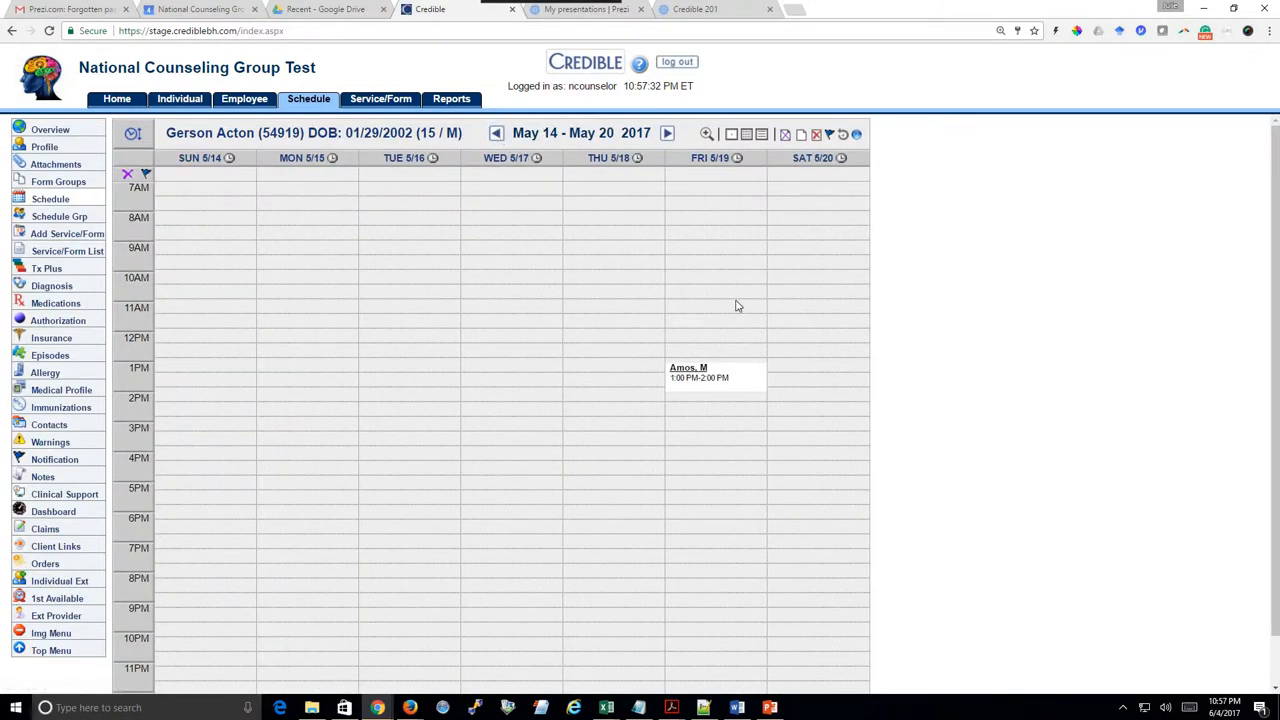
{"action": "left_click", "coordinate": [495, 135]}
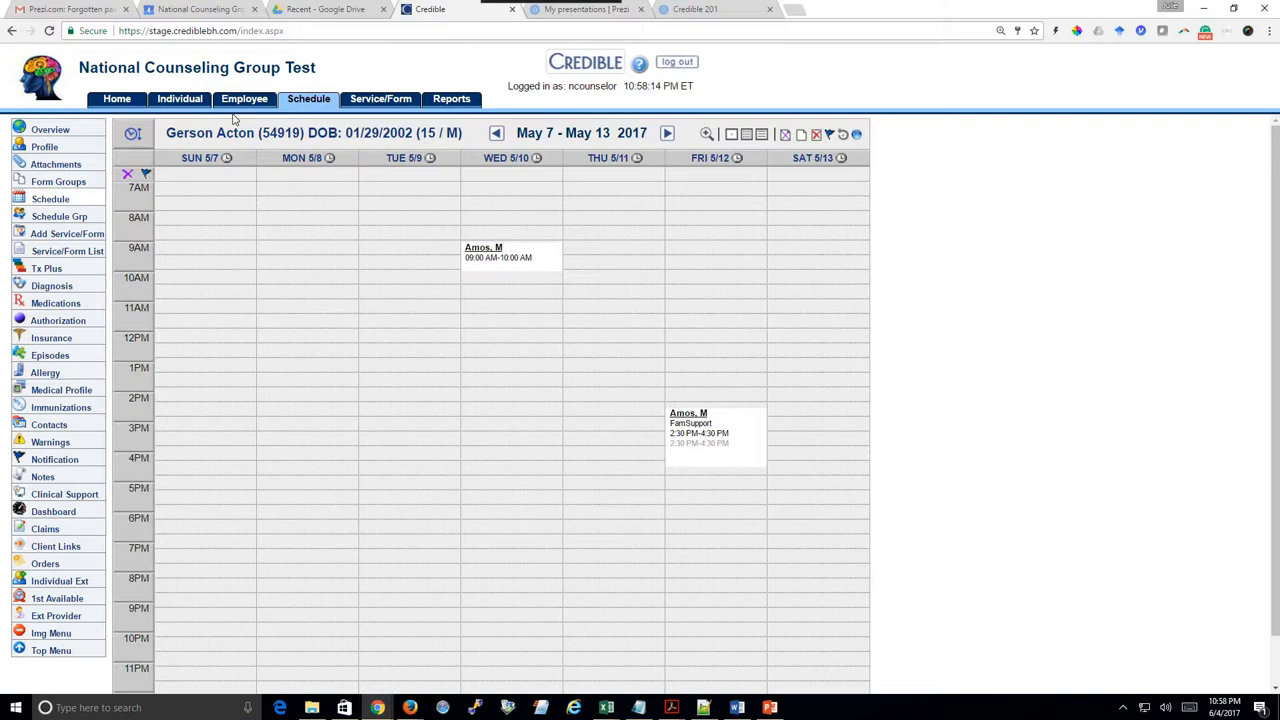
Filter the individual list by the **Annandale Clients** team and check the first client's program
{"action": "left_click", "coordinate": [181, 100]}
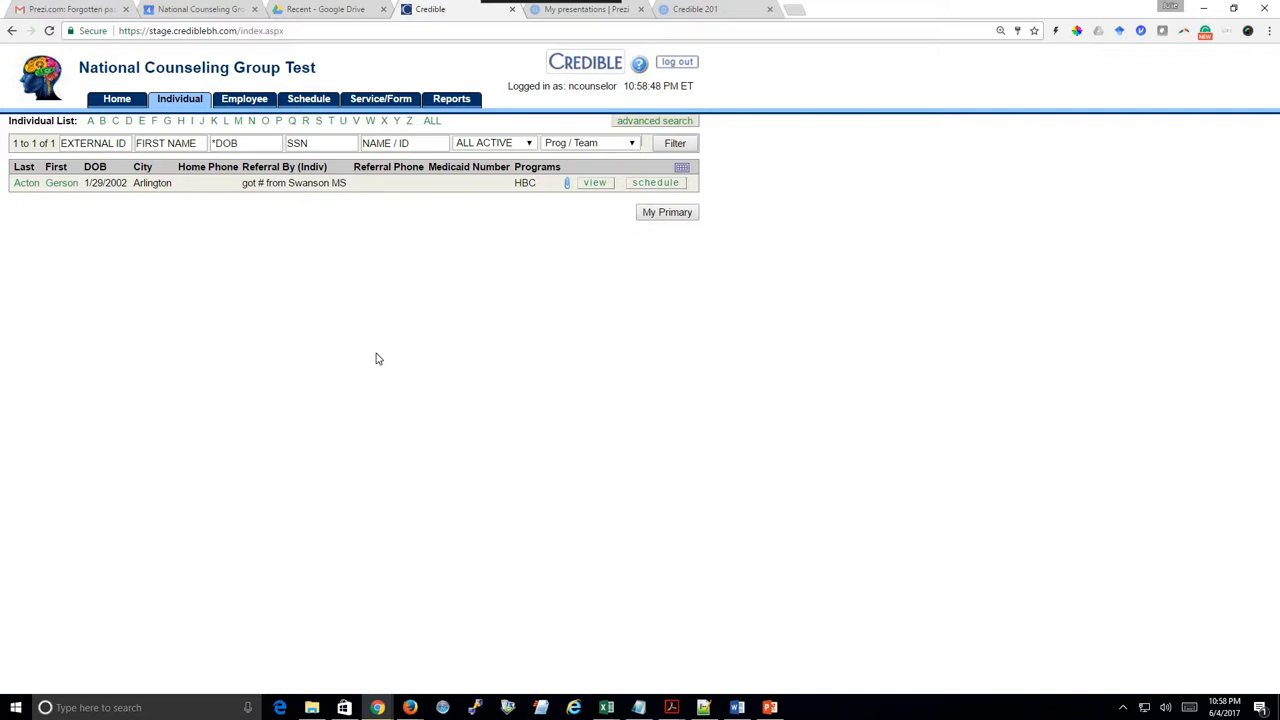
{"action": "left_click", "coordinate": [620, 145]}
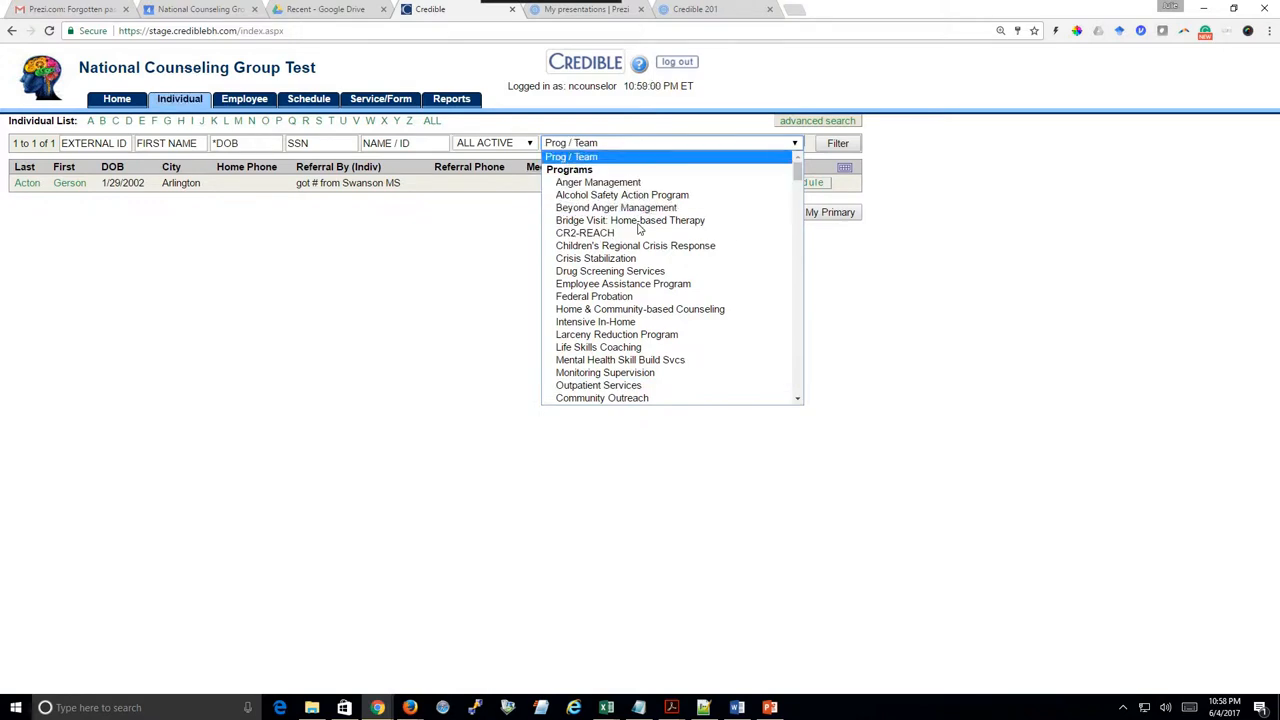
{"action": "scroll", "coordinate": [800, 403], "scroll_direction": "down", "scroll_amount": 10}
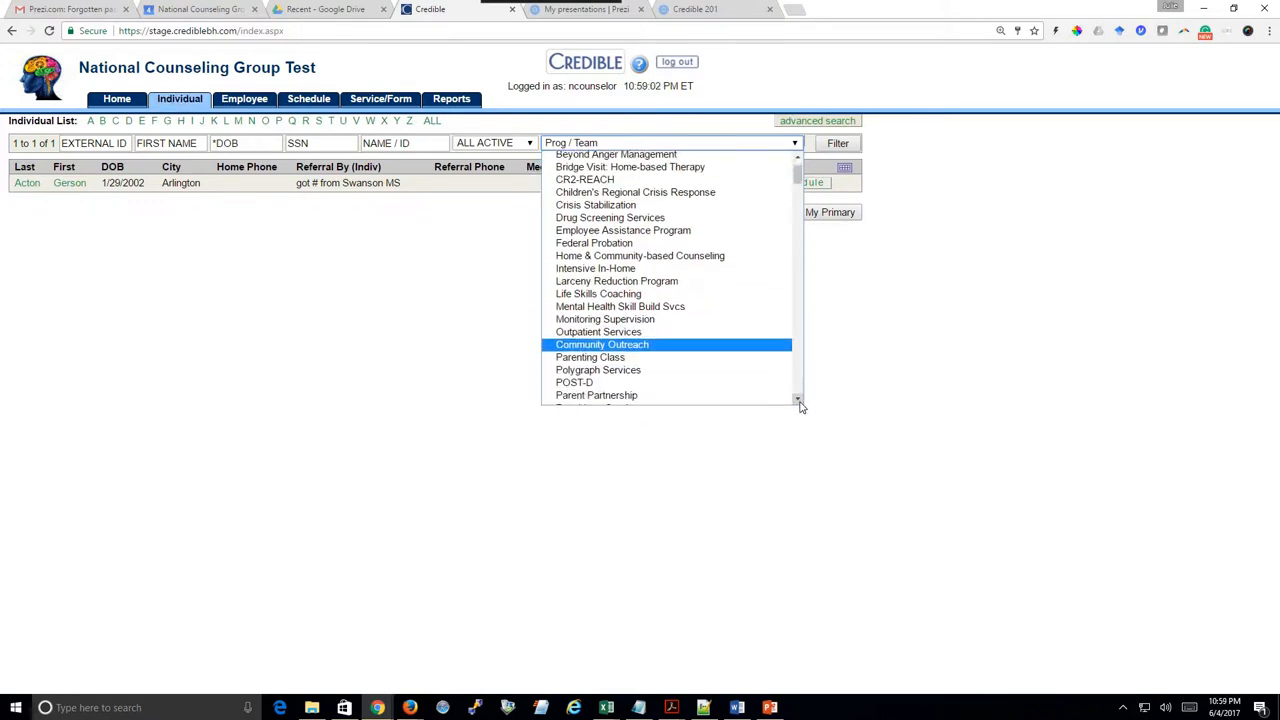
{"action": "scroll", "coordinate": [741, 373], "scroll_direction": "down", "scroll_amount": 2}
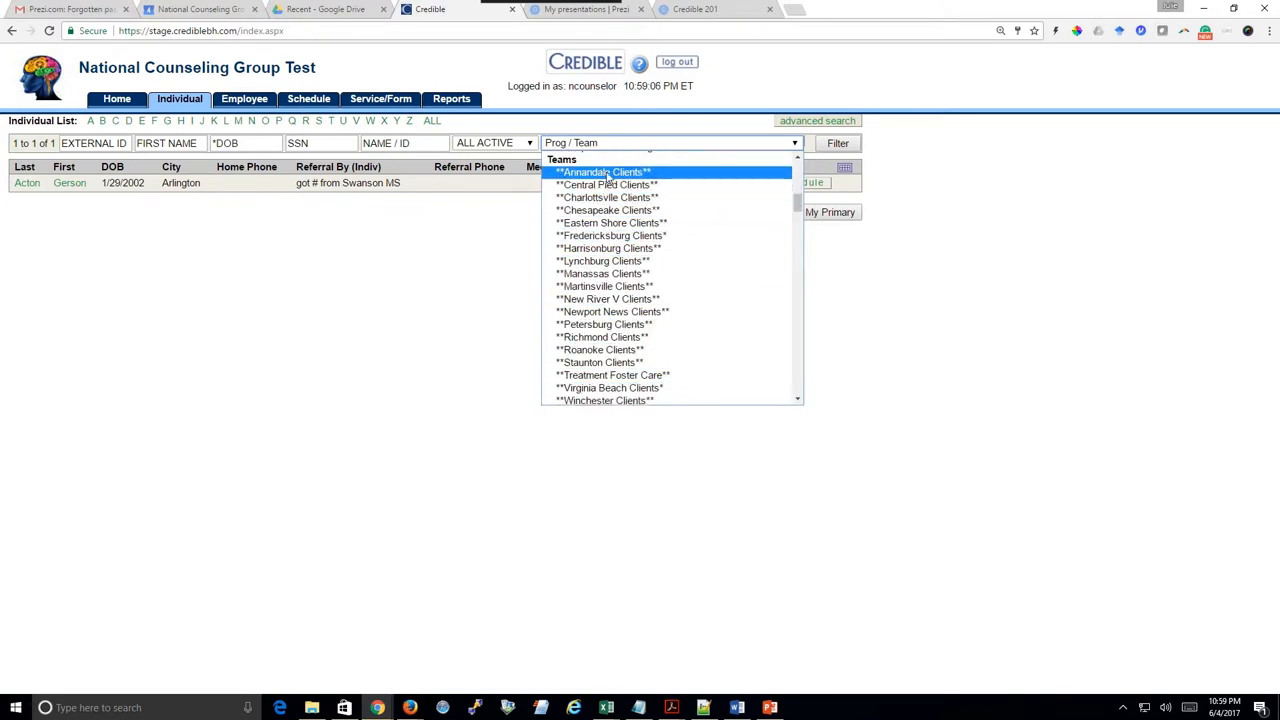
{"action": "left_click", "coordinate": [610, 173]}
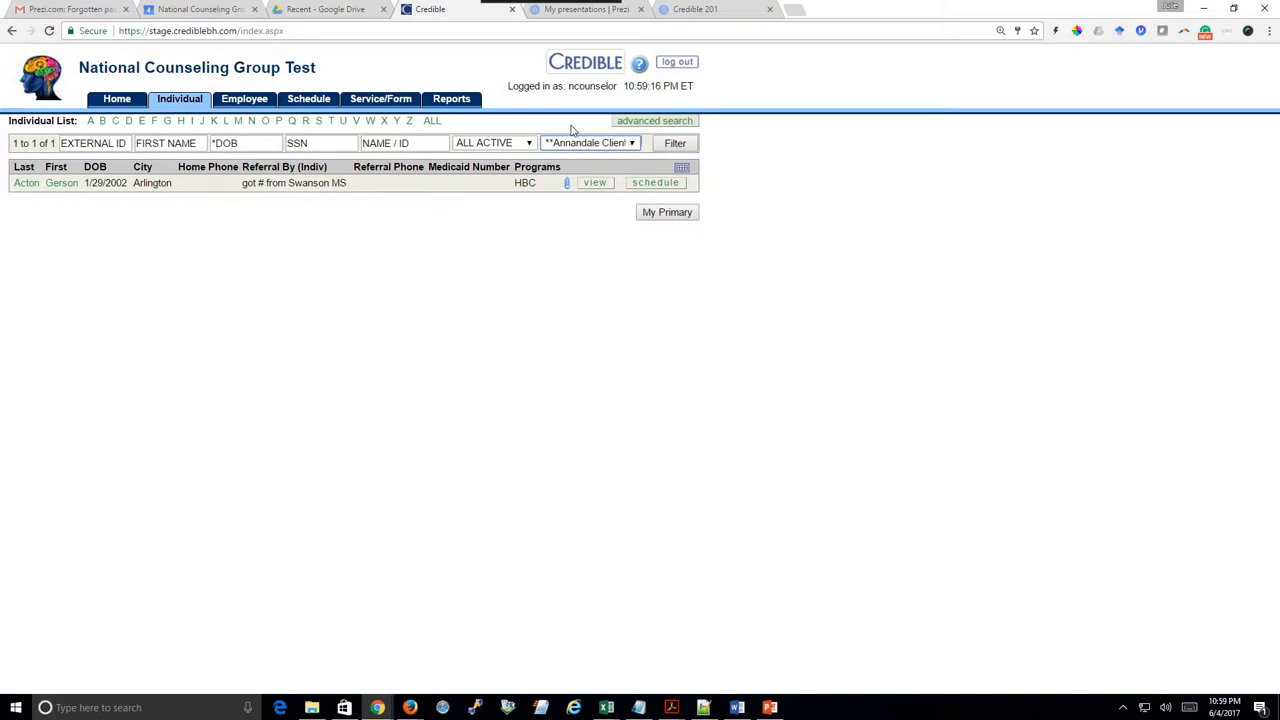
{"action": "left_click", "coordinate": [676, 145]}
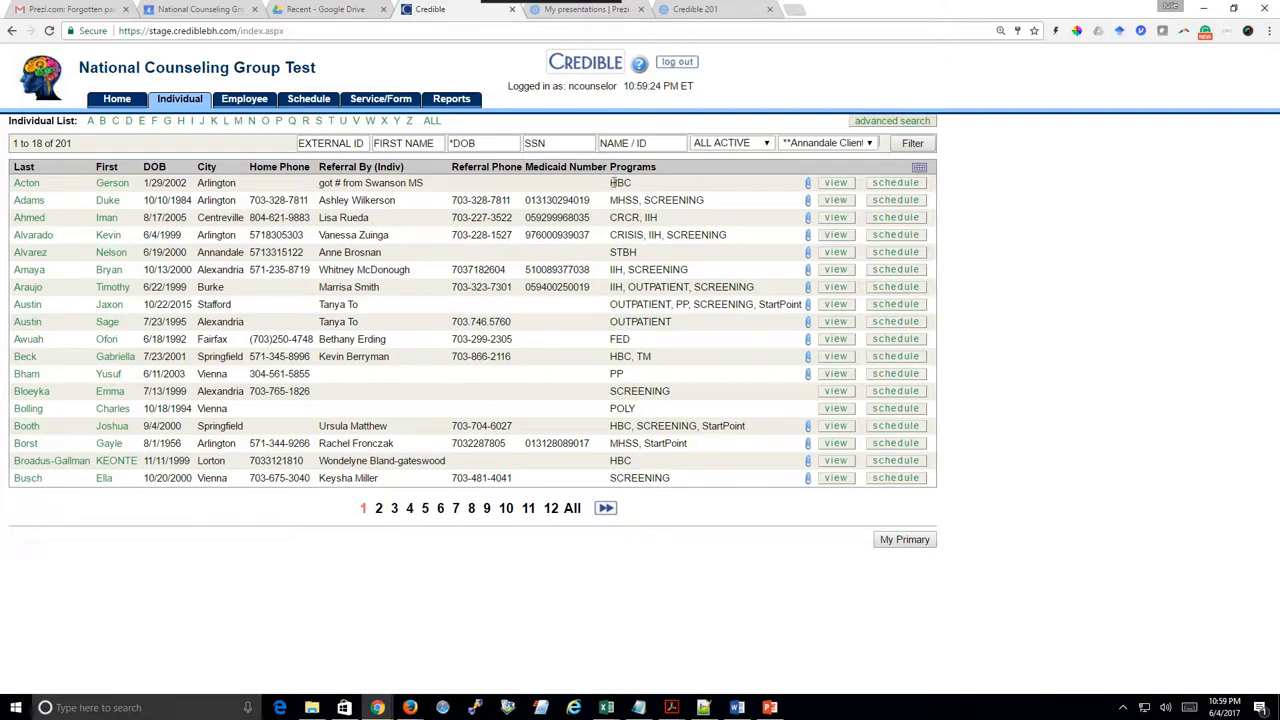
{"action": "left_click_drag", "start_coordinate": [611, 183], "coordinate": [634, 184]}
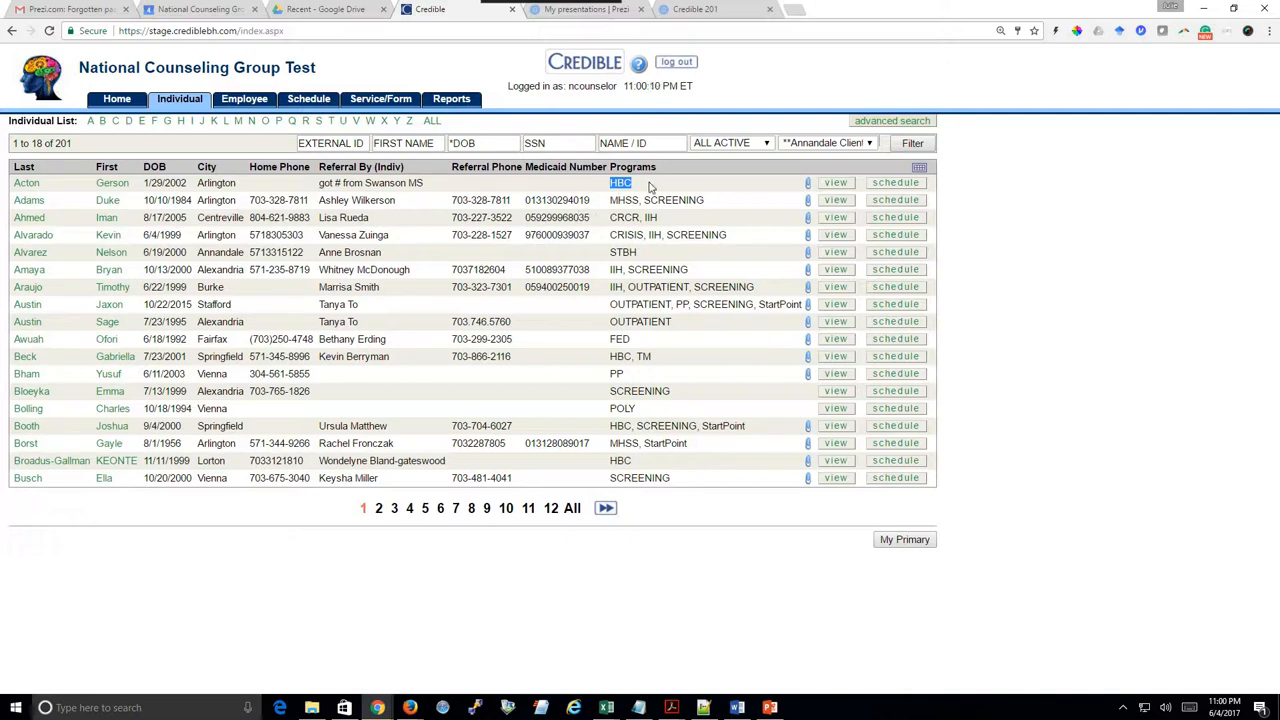
{"action": "left_click", "coordinate": [611, 183]}
{"action": "double_click", "coordinate": [629, 183]}
Start a new entry on the counselor's schedule for Tuesday, June 6 at 4:15 PM and widen its window
{"action": "left_click", "coordinate": [309, 100]}
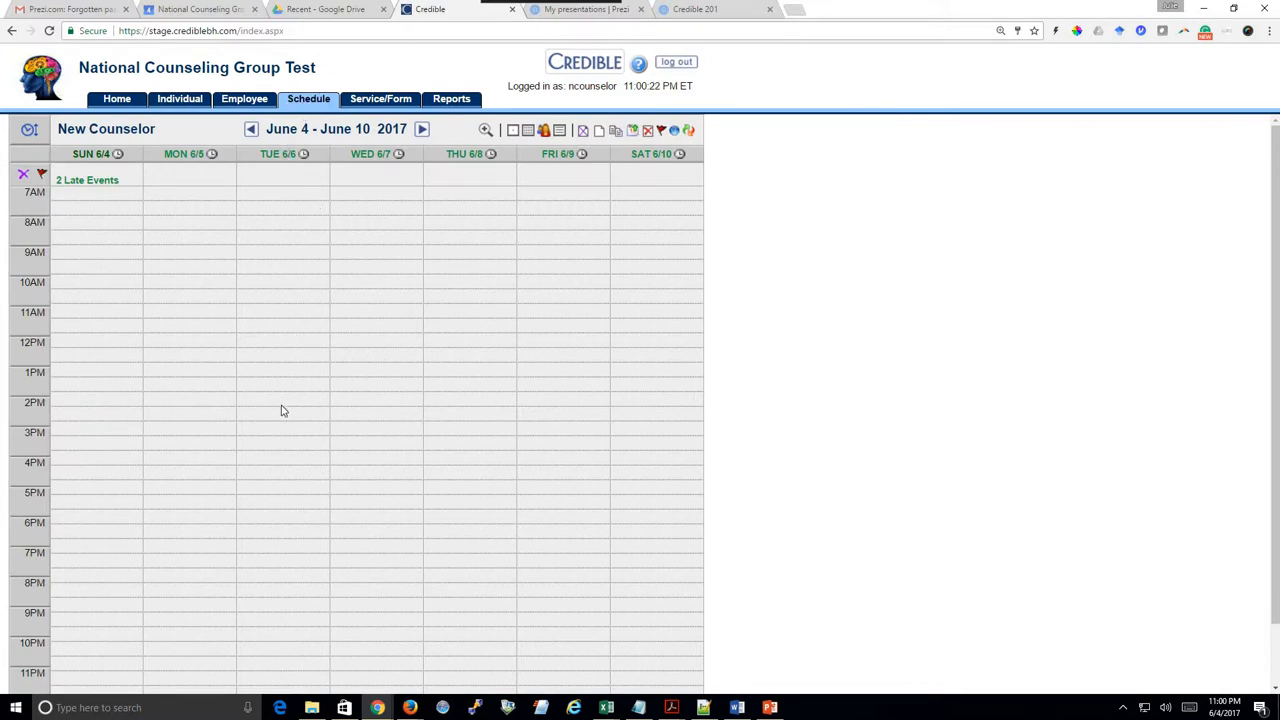
{"action": "double_click", "coordinate": [277, 476]}
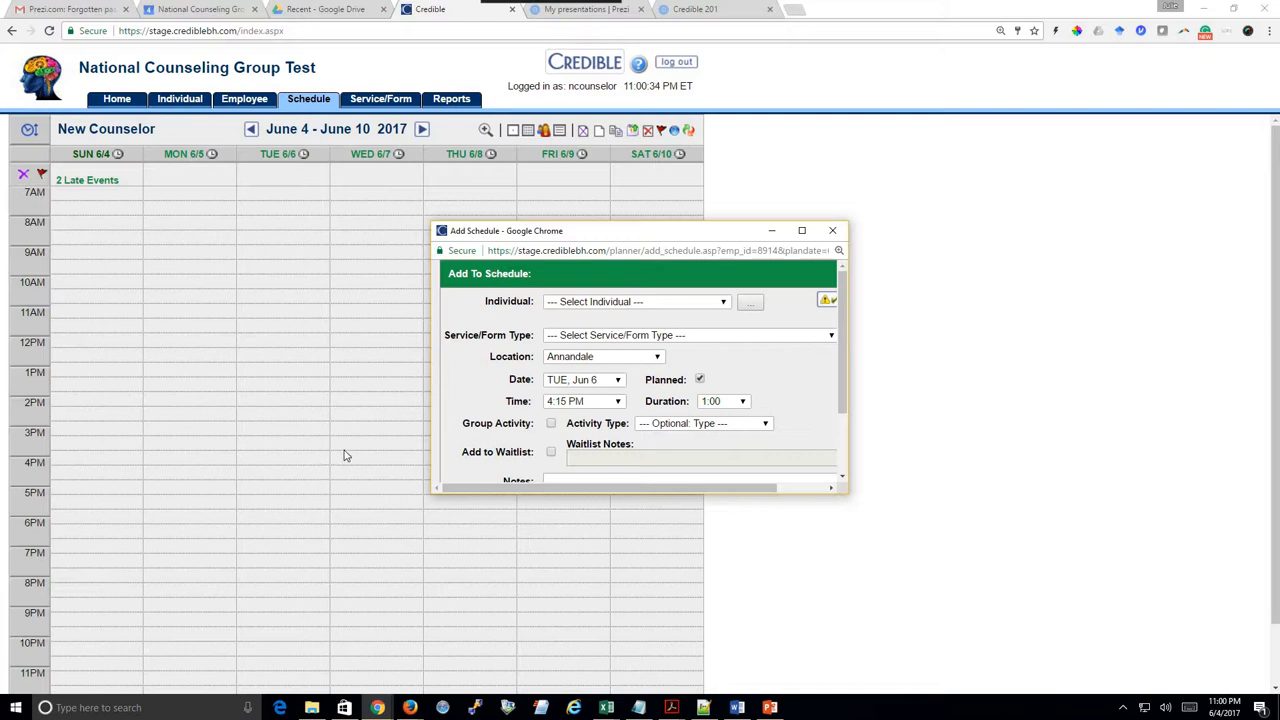
{"action": "left_click", "coordinate": [380, 712]}
{"action": "left_click_drag", "start_coordinate": [848, 377], "coordinate": [1073, 381]}
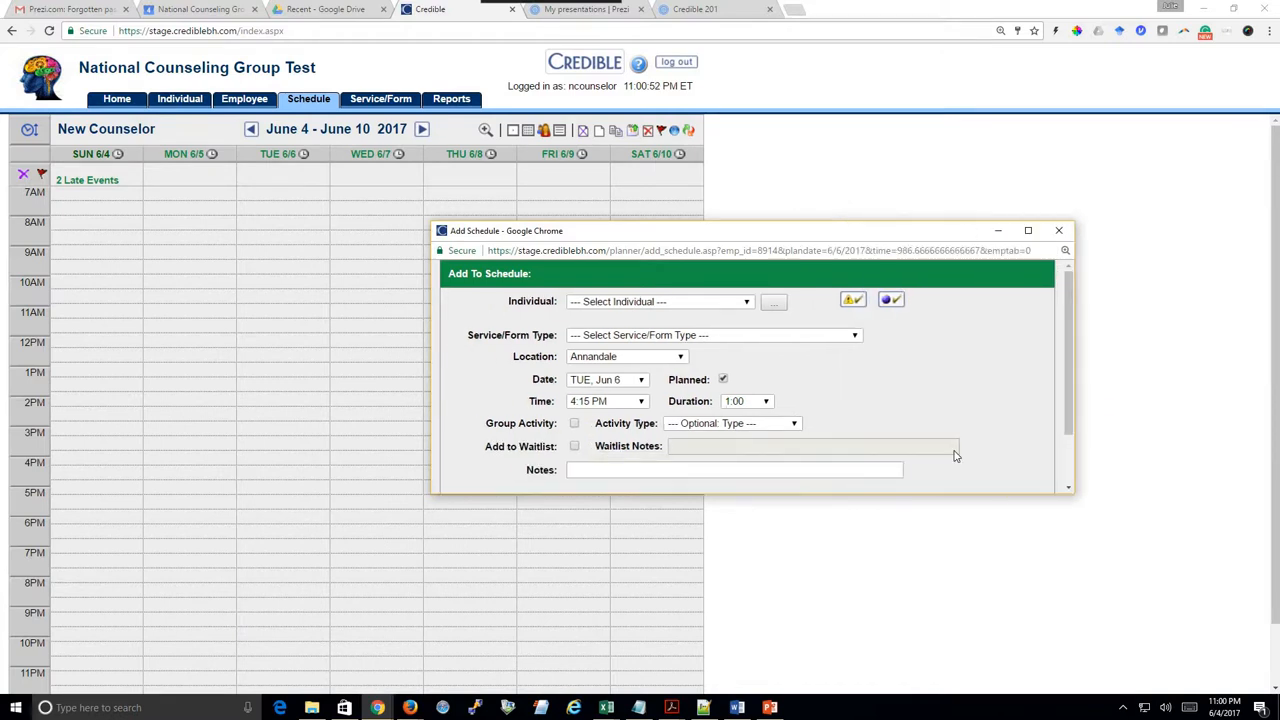
Assign the first listed client to the new schedule entry with the service type HBC: Home Based Svcs
{"action": "left_click", "coordinate": [683, 302]}
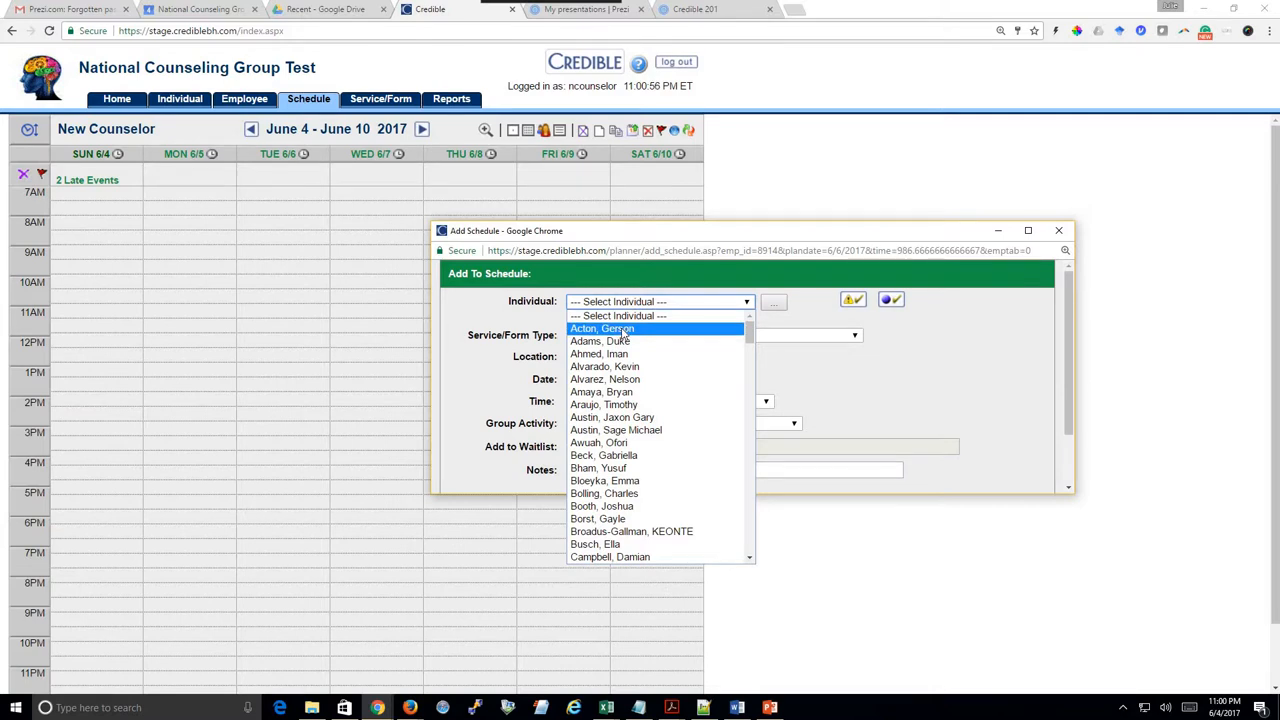
{"action": "left_click", "coordinate": [625, 333]}
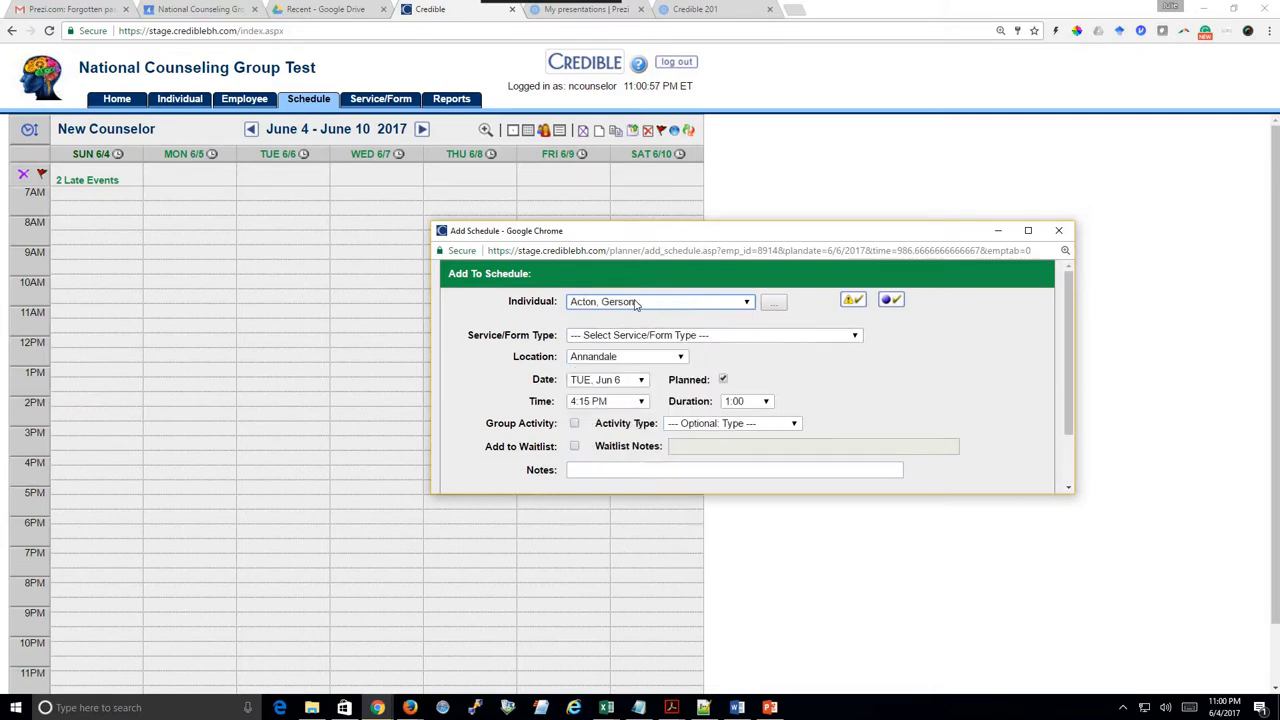
{"action": "left_click", "coordinate": [716, 340]}
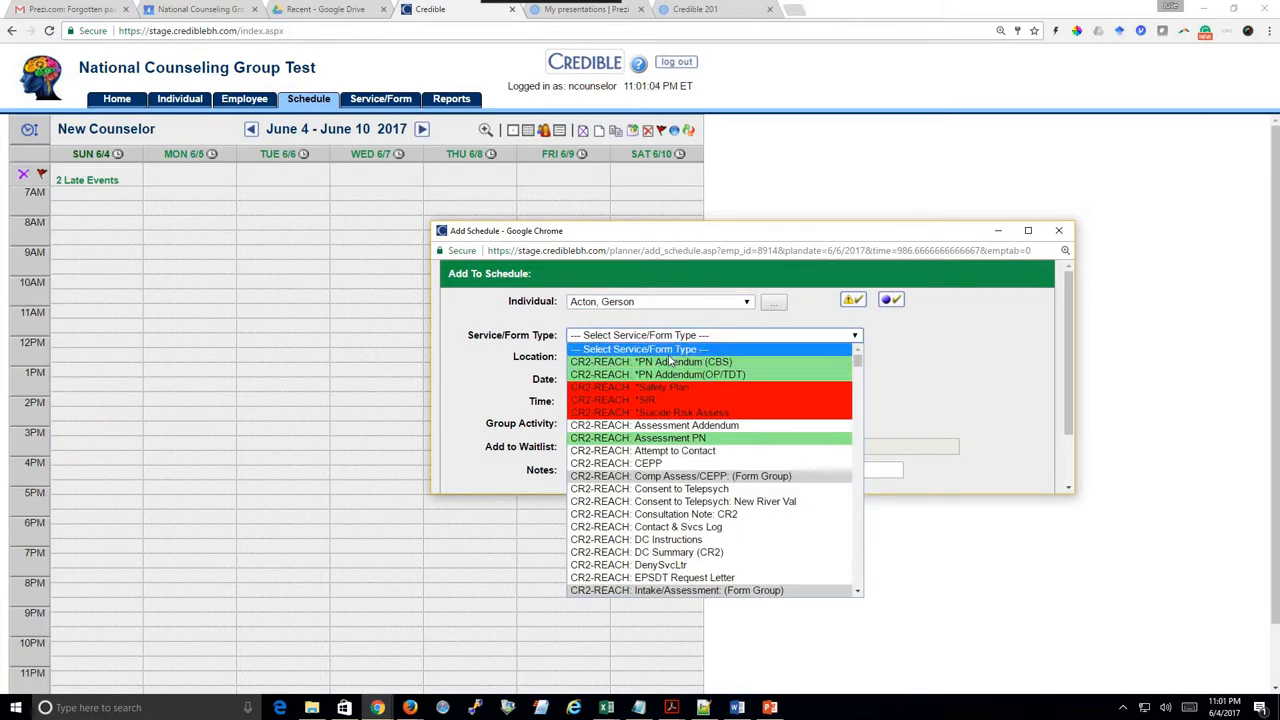
{"action": "mouse_move", "coordinate": [857, 365]}
{"action": "left_mouse_down"}
{"action": "mouse_move", "coordinate": [849, 483]}
{"action": "mouse_move", "coordinate": [849, 352]}
{"action": "left_mouse_up"}
{"action": "key", "text": "h"}
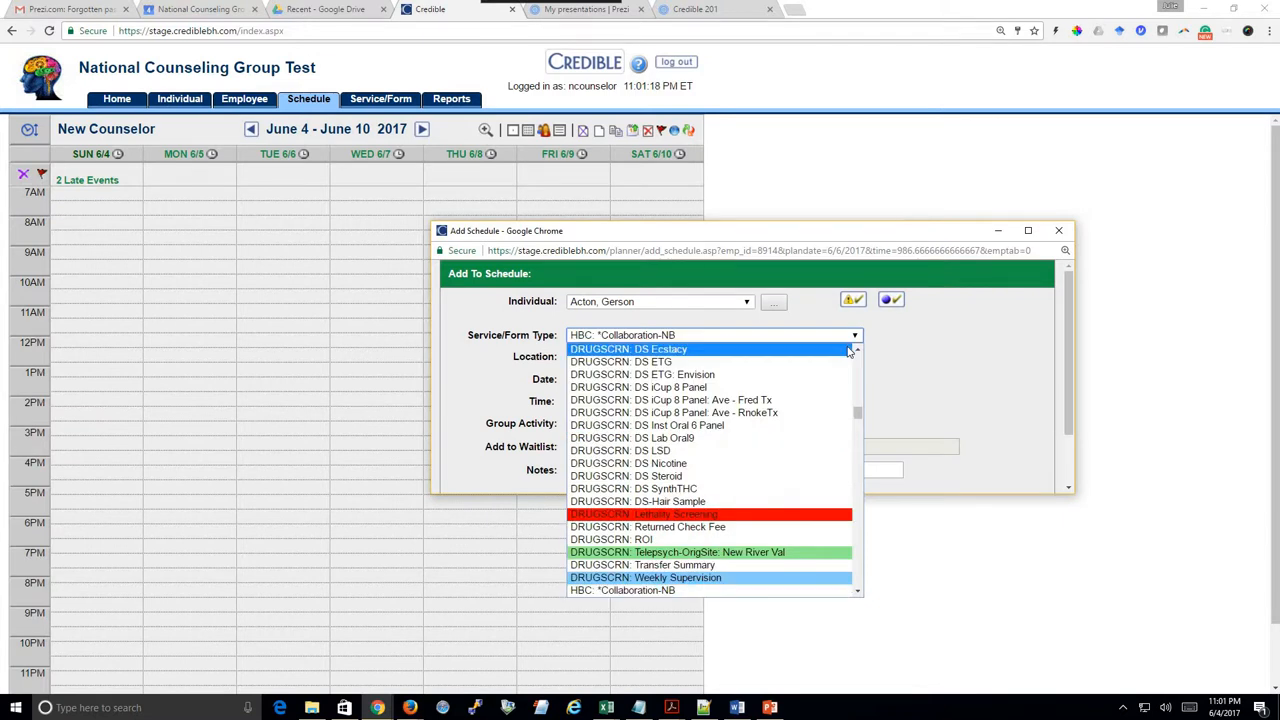
{"action": "left_click", "coordinate": [857, 592]}
{"action": "scroll", "coordinate": [857, 592], "scroll_direction": "down", "scroll_amount": 5}
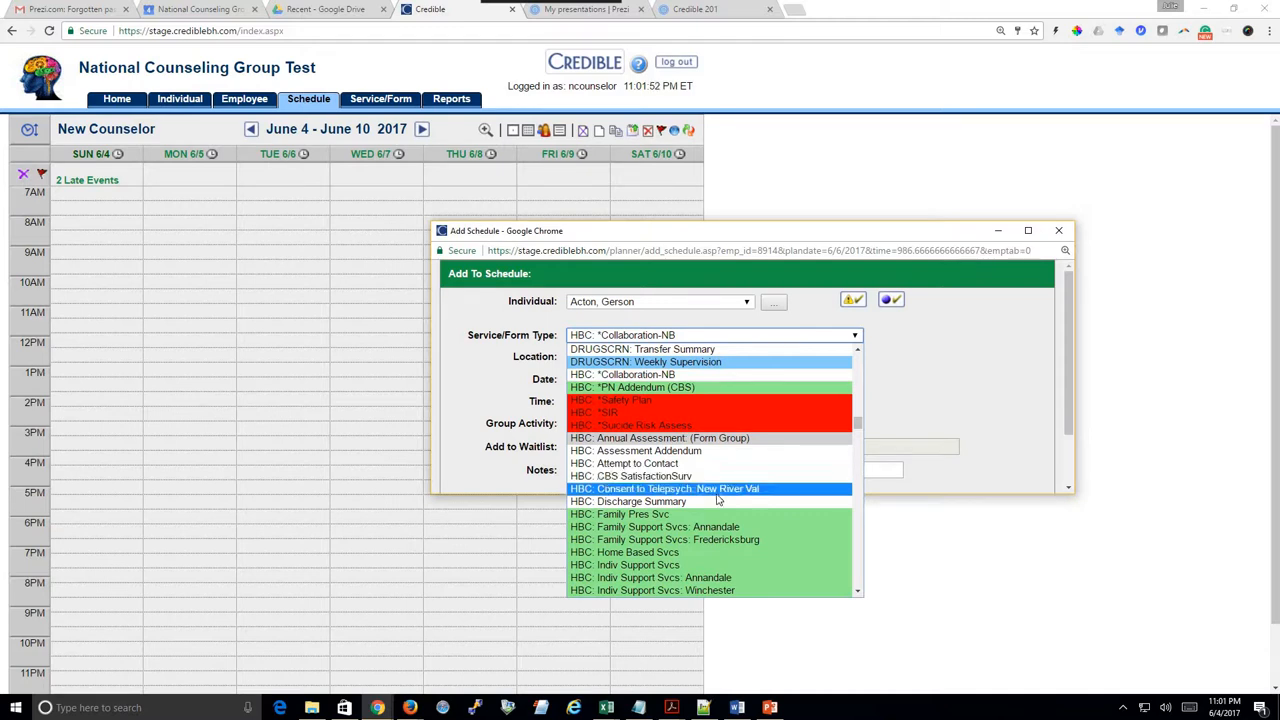
{"action": "scroll", "coordinate": [718, 499], "scroll_direction": "down", "scroll_amount": 3}
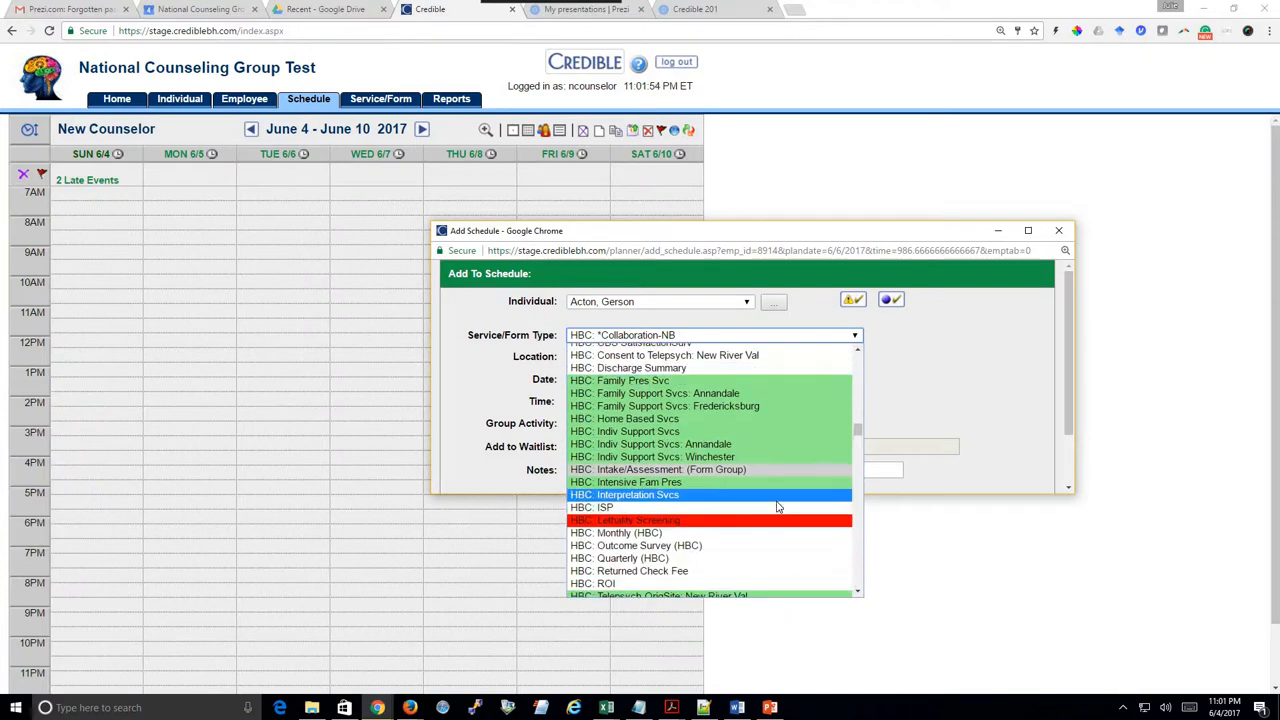
{"action": "left_click", "coordinate": [664, 419]}
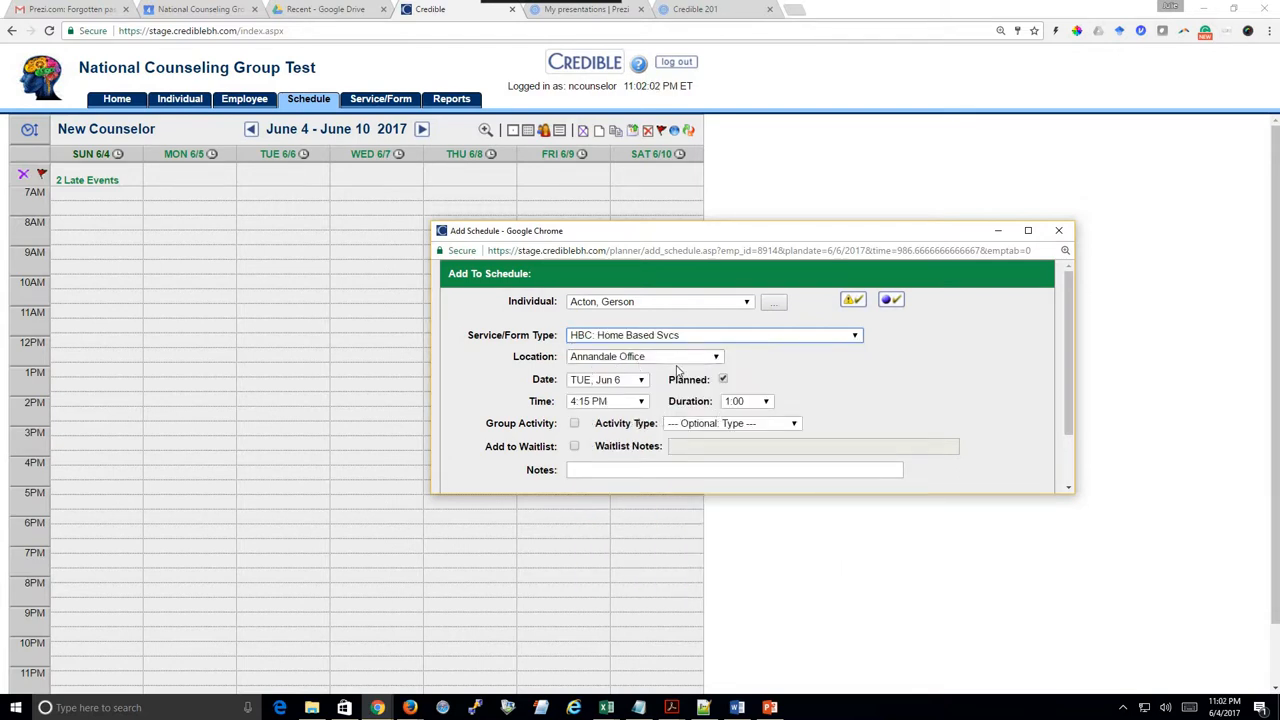
Set the appointment's start time to 4:00 PM and its duration to 2:00
{"action": "left_click", "coordinate": [618, 405]}
{"action": "left_click", "coordinate": [612, 645]}
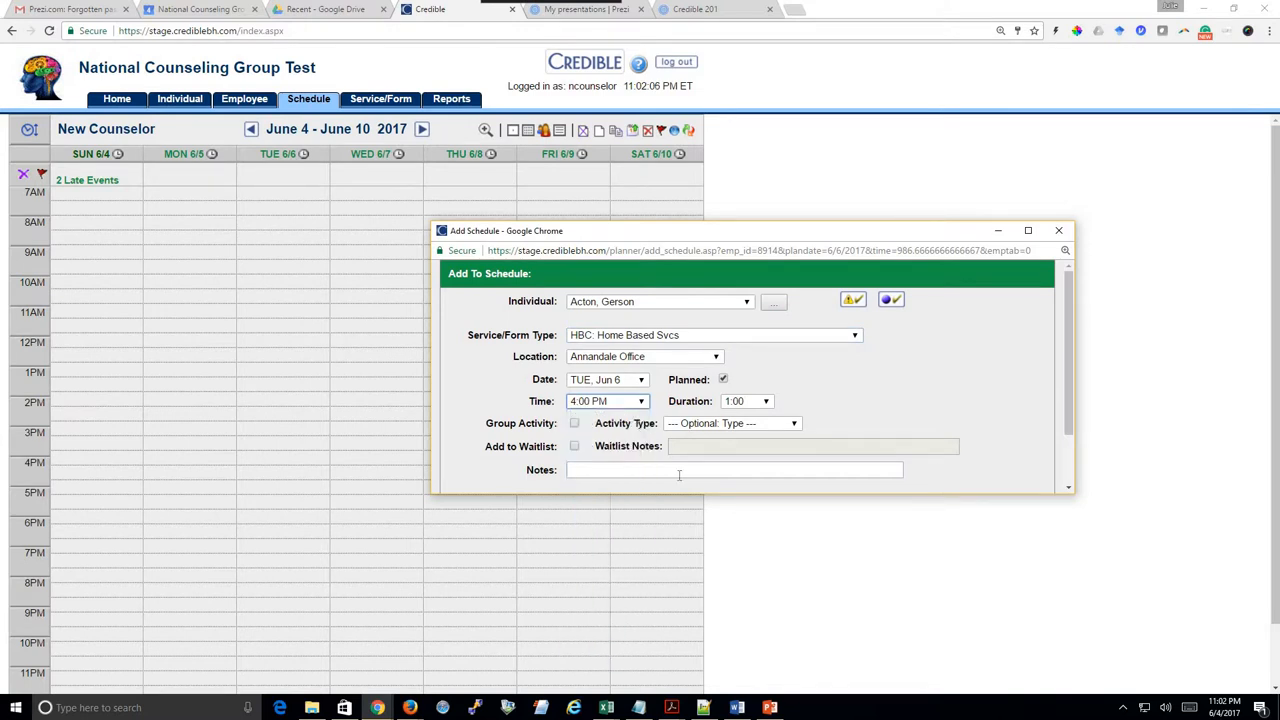
{"action": "left_click", "coordinate": [750, 401]}
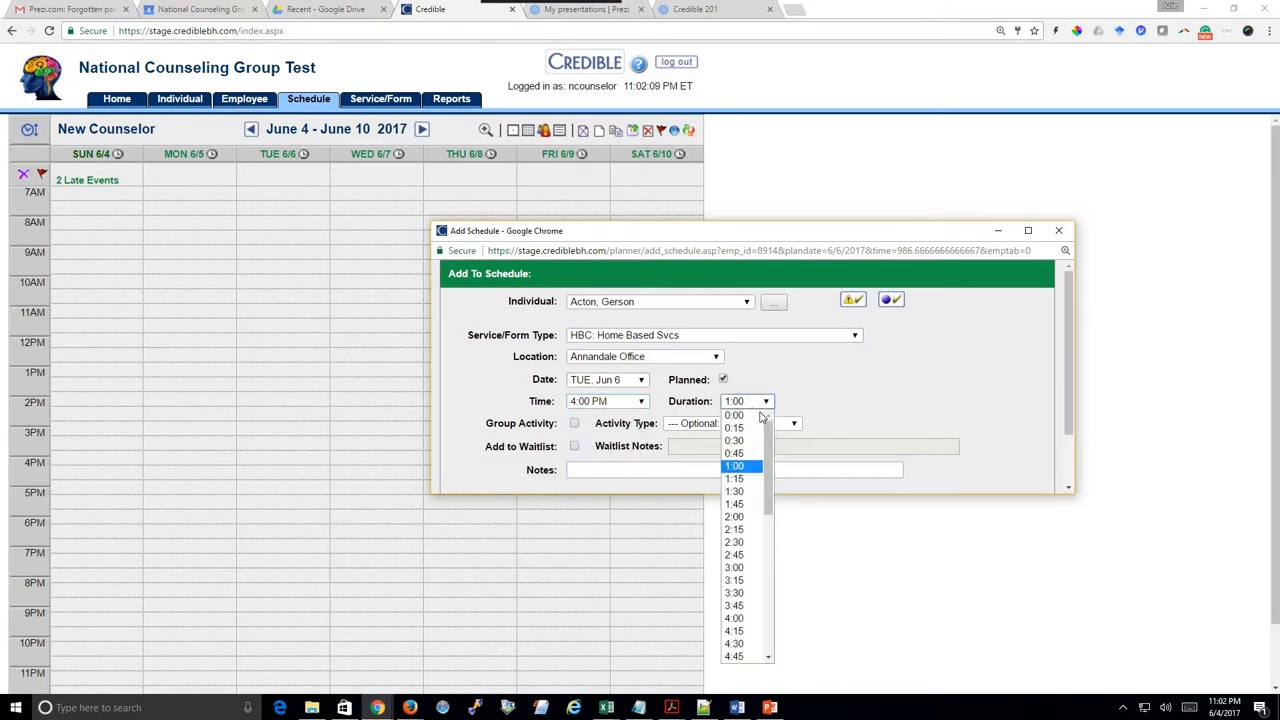
{"action": "left_click", "coordinate": [745, 517]}
{"action": "left_click_drag", "start_coordinate": [668, 401], "coordinate": [717, 401]}
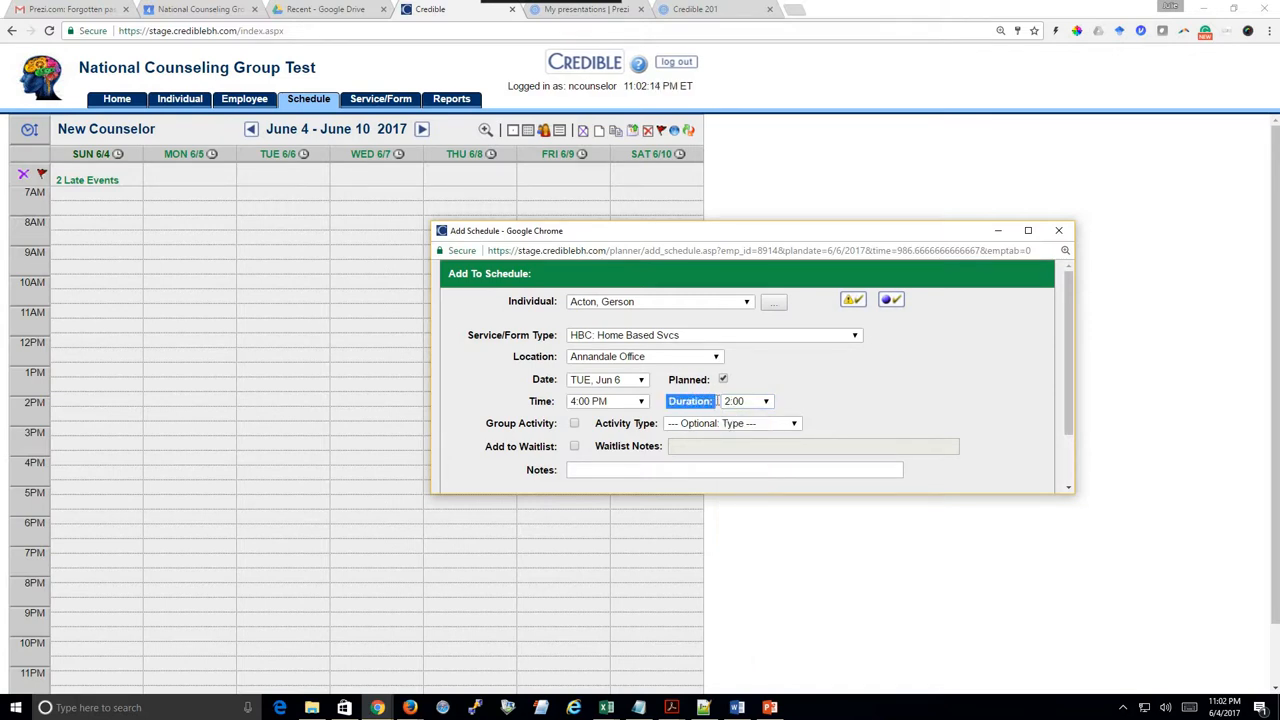
{"action": "left_click", "coordinate": [767, 401]}
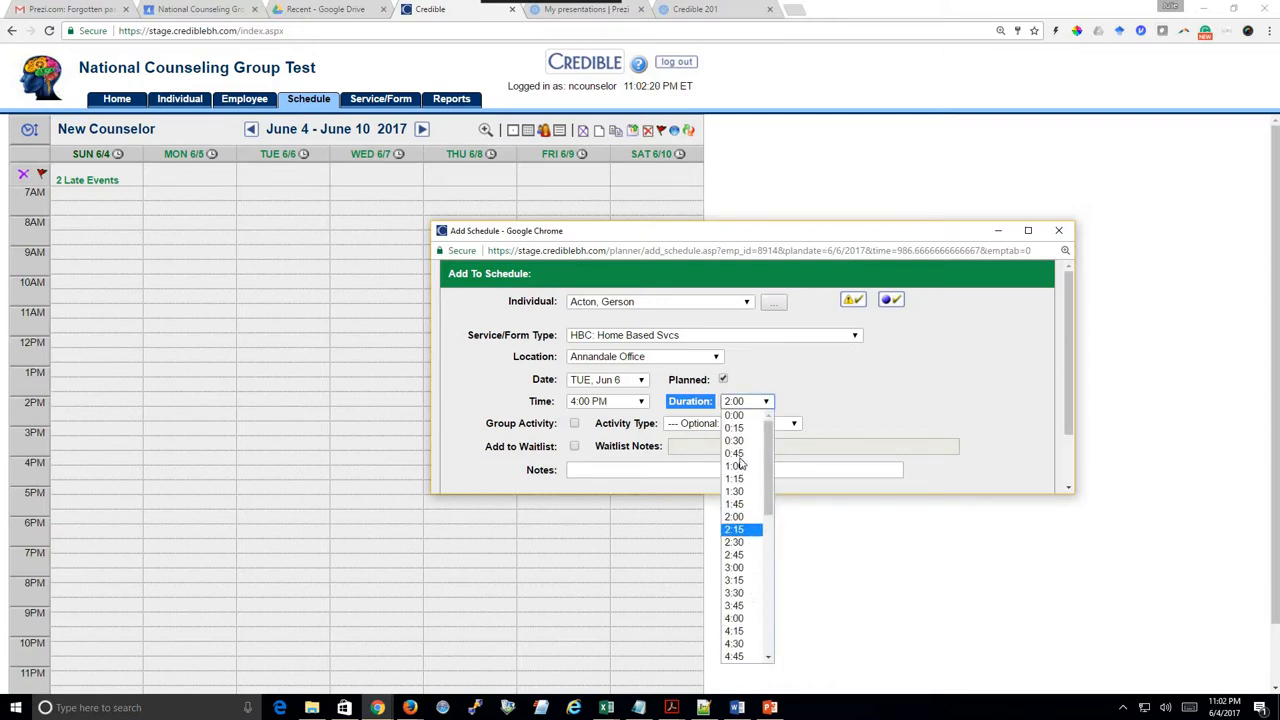
{"action": "left_click", "coordinate": [738, 518]}
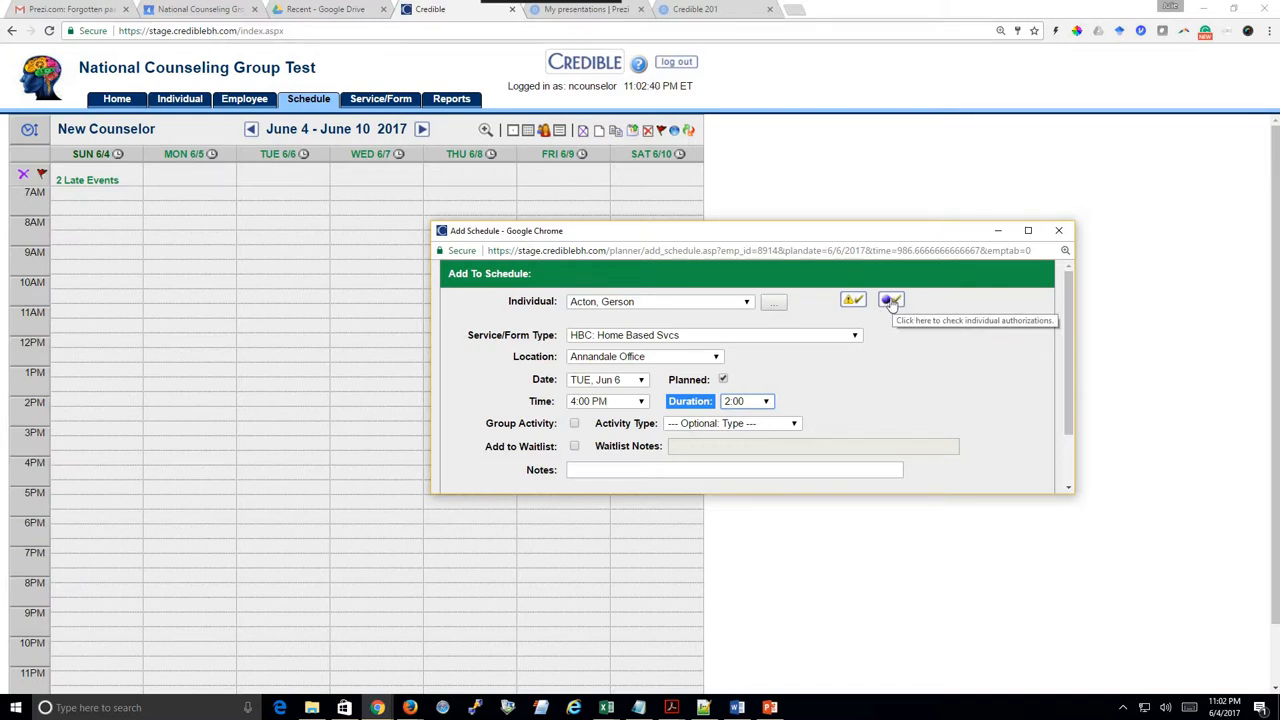
Check the client's authorization period and unit utilization for the Home Based Svcs appointment, and save the appointment to the schedule
{"action": "left_click", "coordinate": [891, 301]}
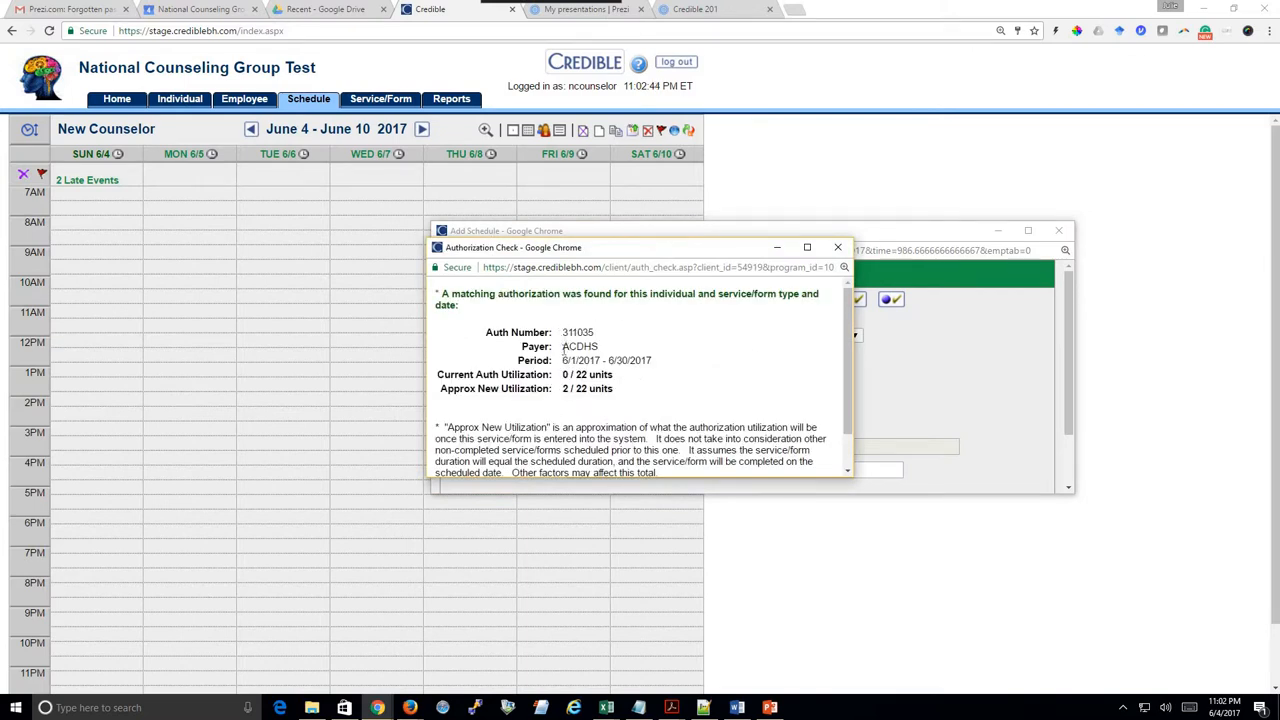
{"action": "left_click_drag", "start_coordinate": [563, 360], "coordinate": [662, 359]}
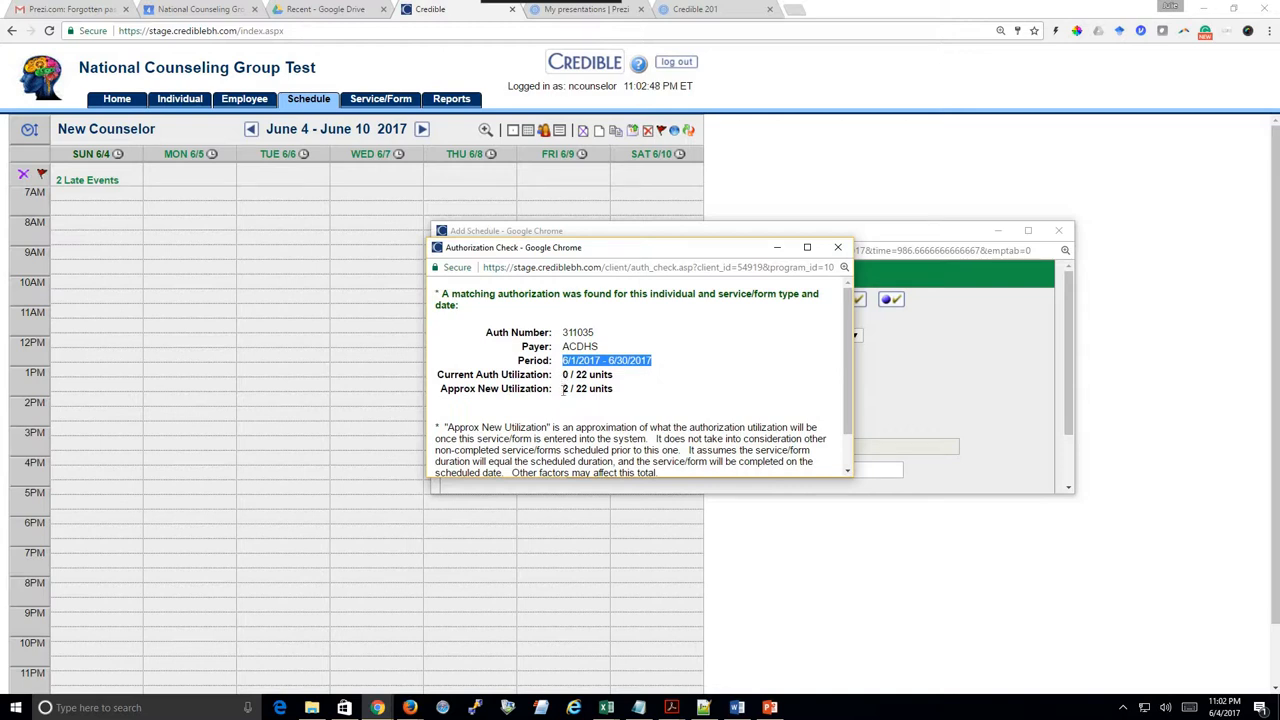
{"action": "left_click_drag", "start_coordinate": [563, 390], "coordinate": [668, 412]}
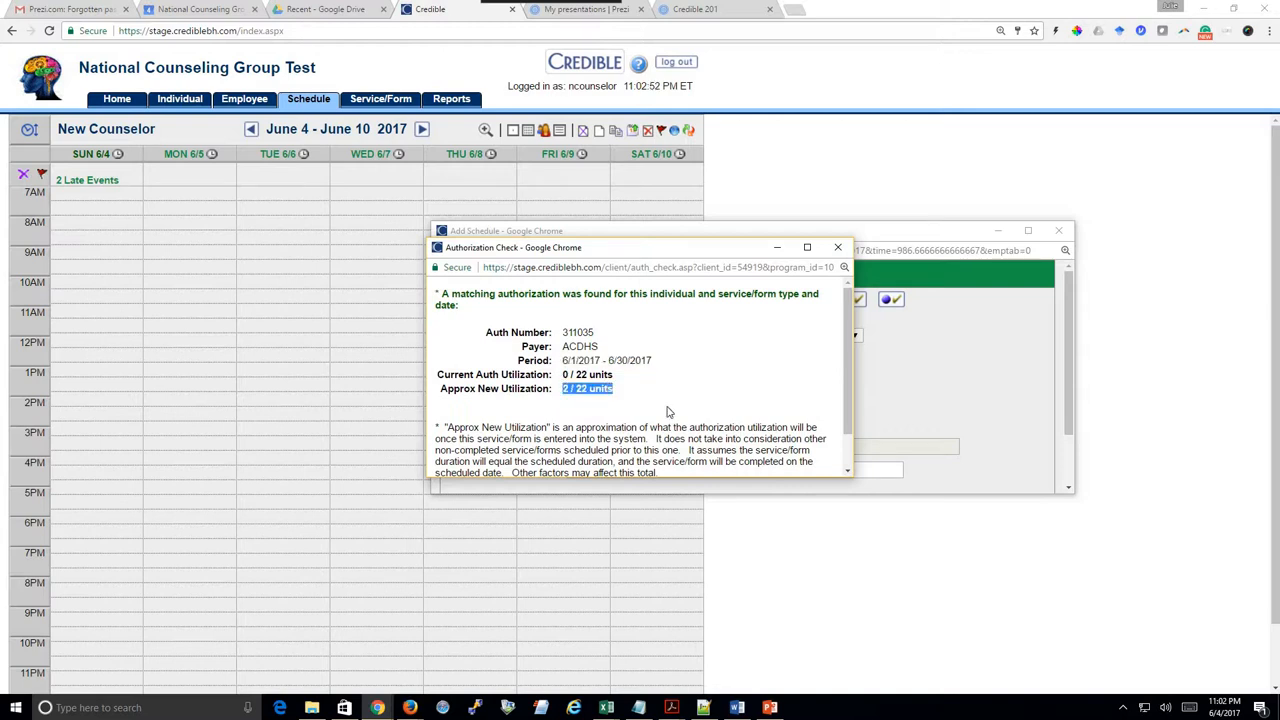
{"action": "left_click", "coordinate": [838, 247]}
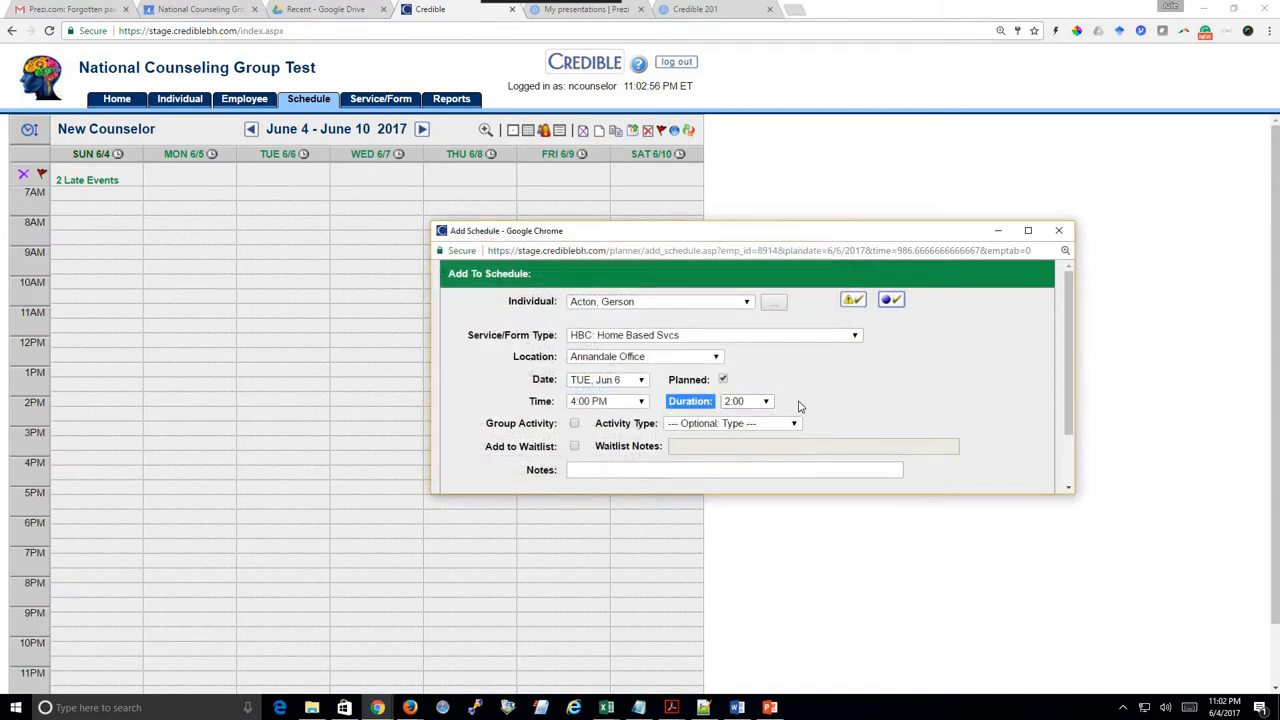
{"action": "scroll", "coordinate": [797, 363], "scroll_direction": "down", "scroll_amount": 1}
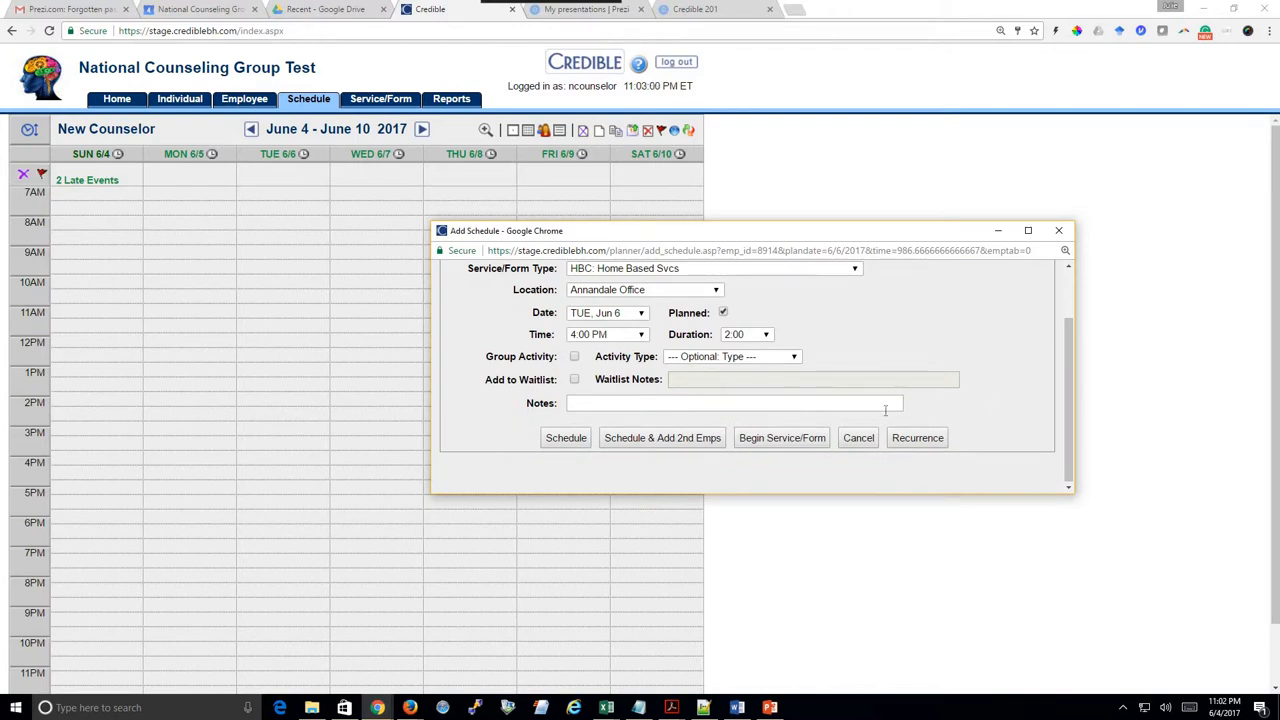
{"action": "left_click", "coordinate": [564, 441]}
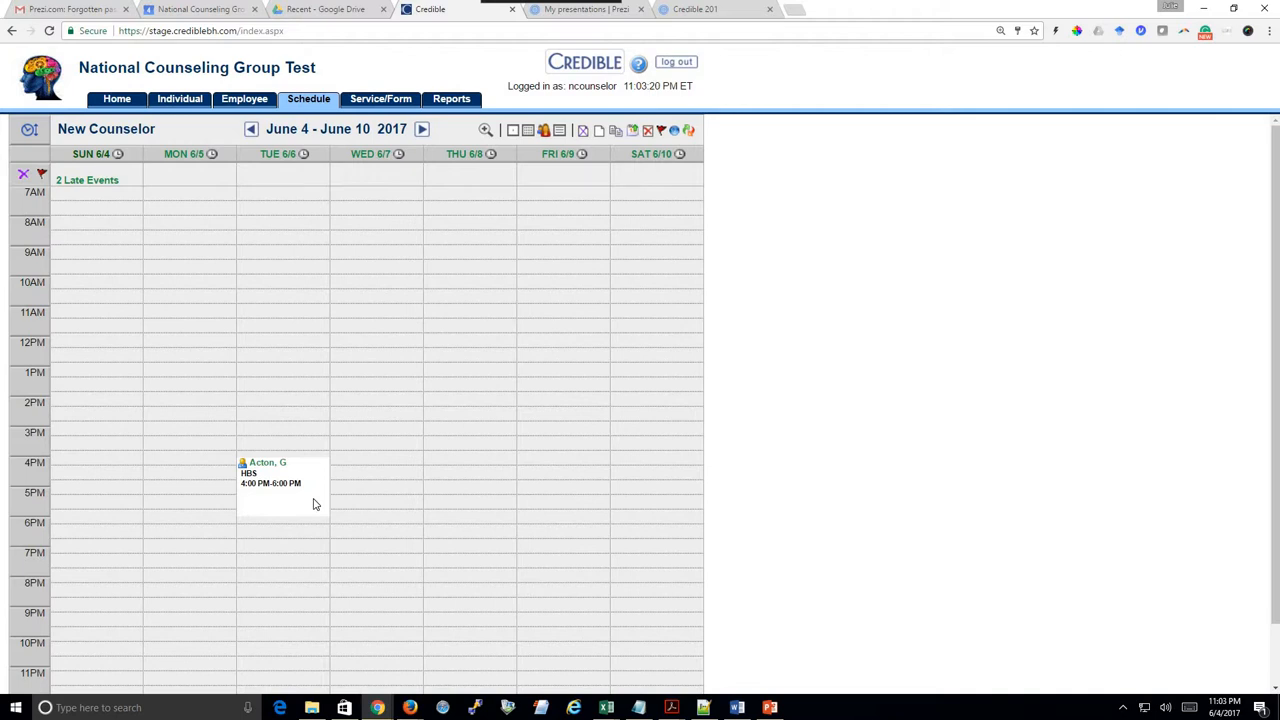
Start a new schedule entry on Wednesday, June 7 for the first listed client with the service type HBC: Discharge Summary
{"action": "left_click", "coordinate": [369, 491]}
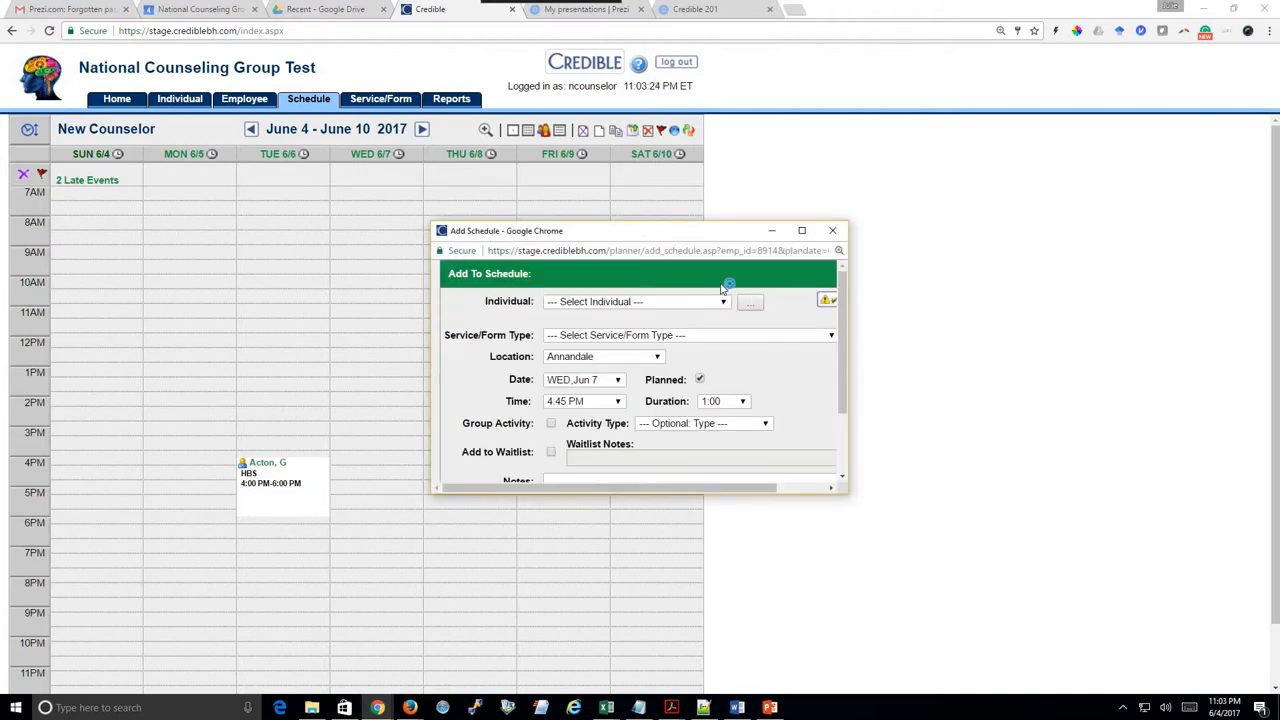
{"action": "left_click", "coordinate": [648, 301]}
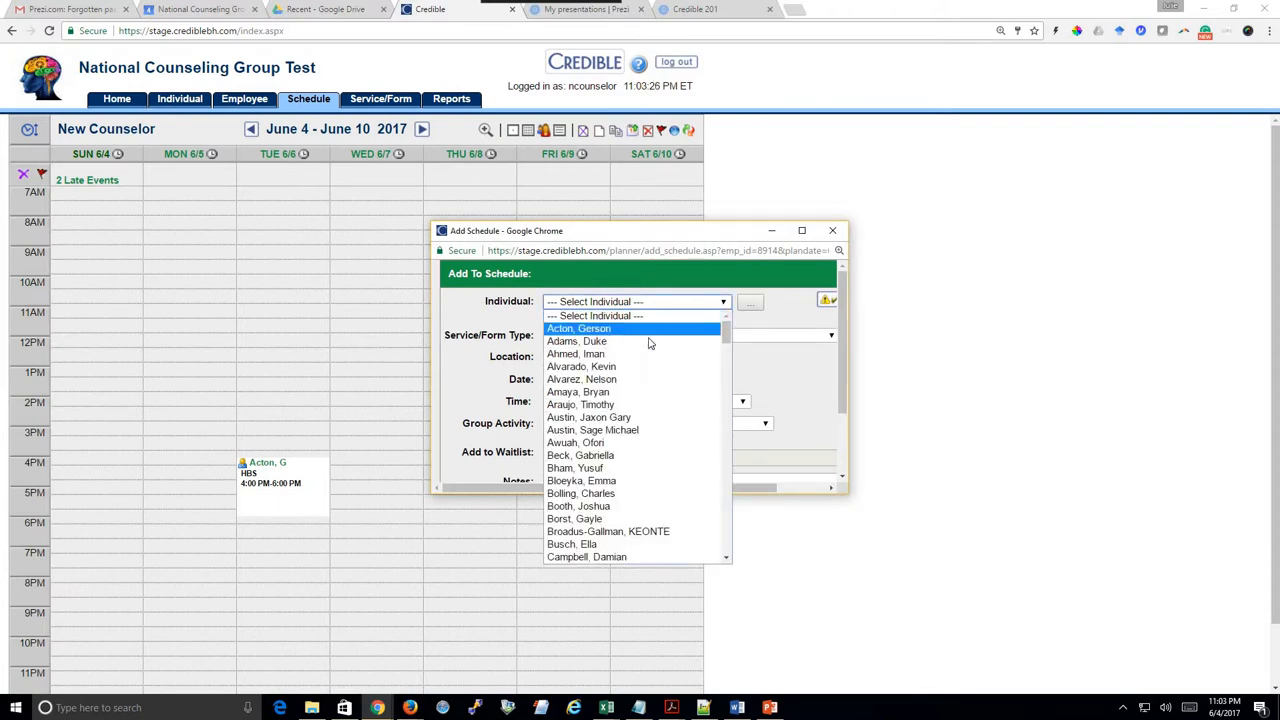
{"action": "left_click", "coordinate": [647, 331]}
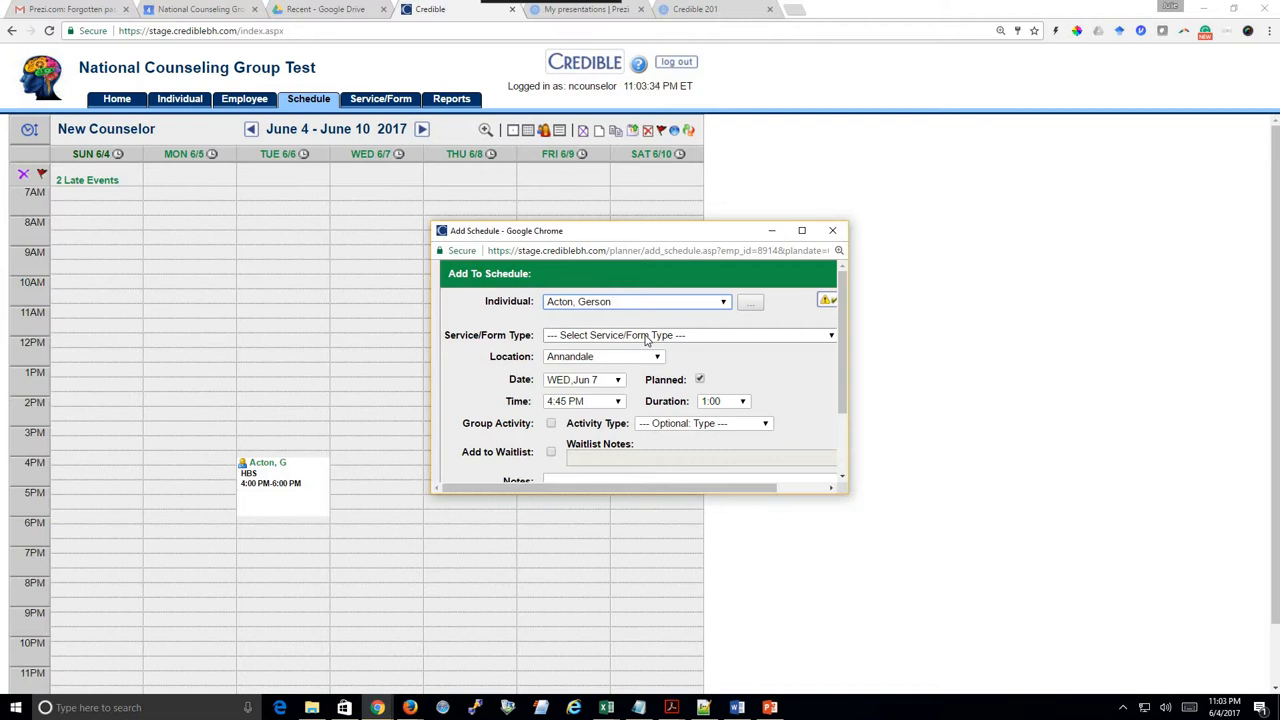
{"action": "left_click", "coordinate": [647, 336]}
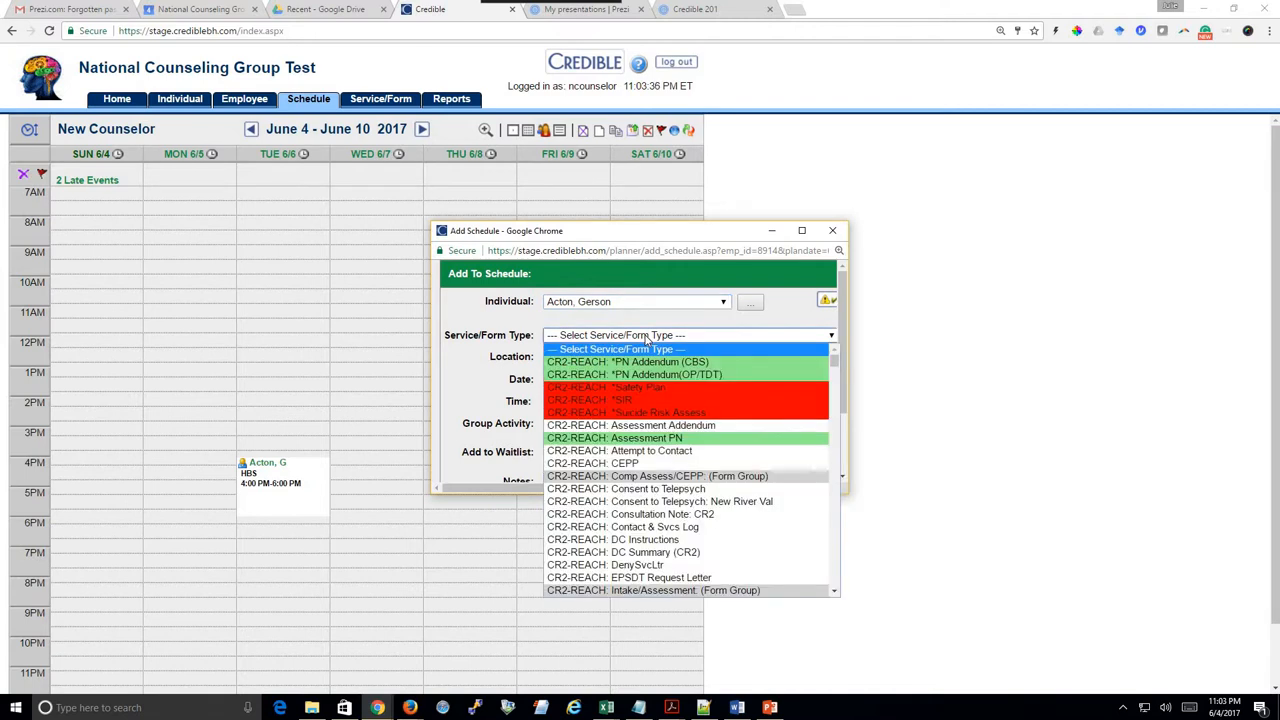
{"action": "type", "text": "h"}
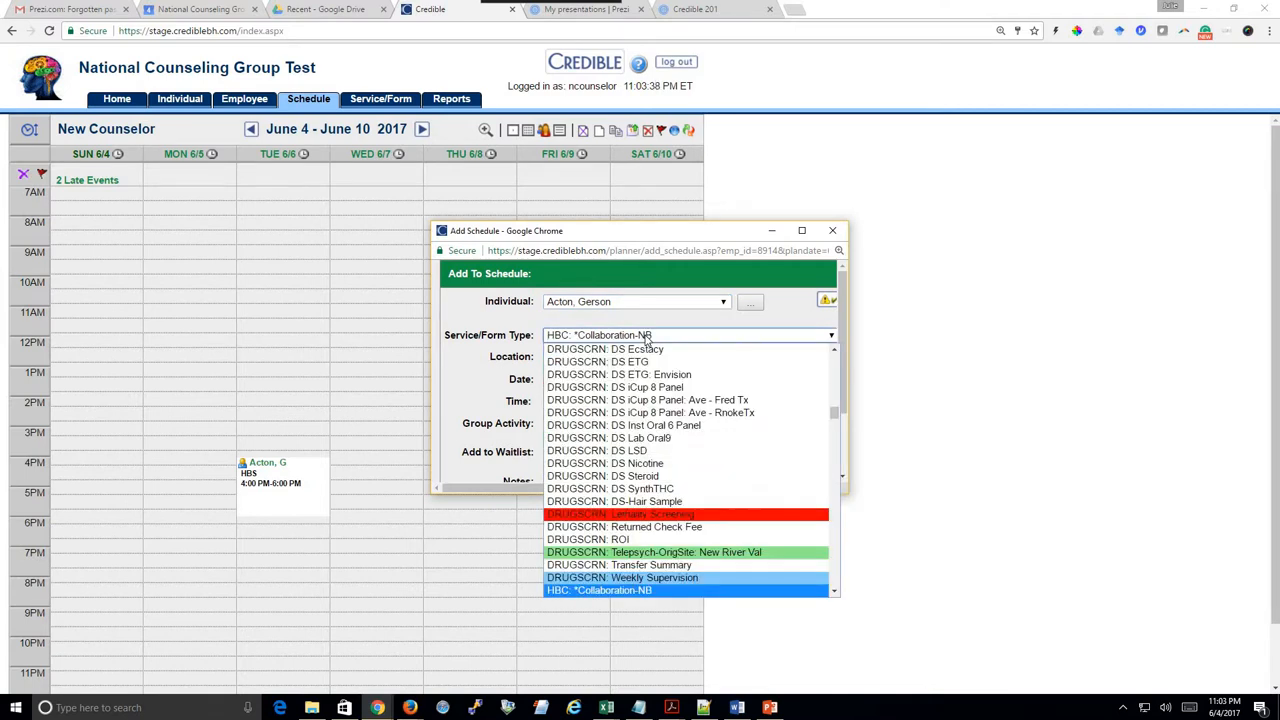
{"action": "left_click", "coordinate": [838, 593]}
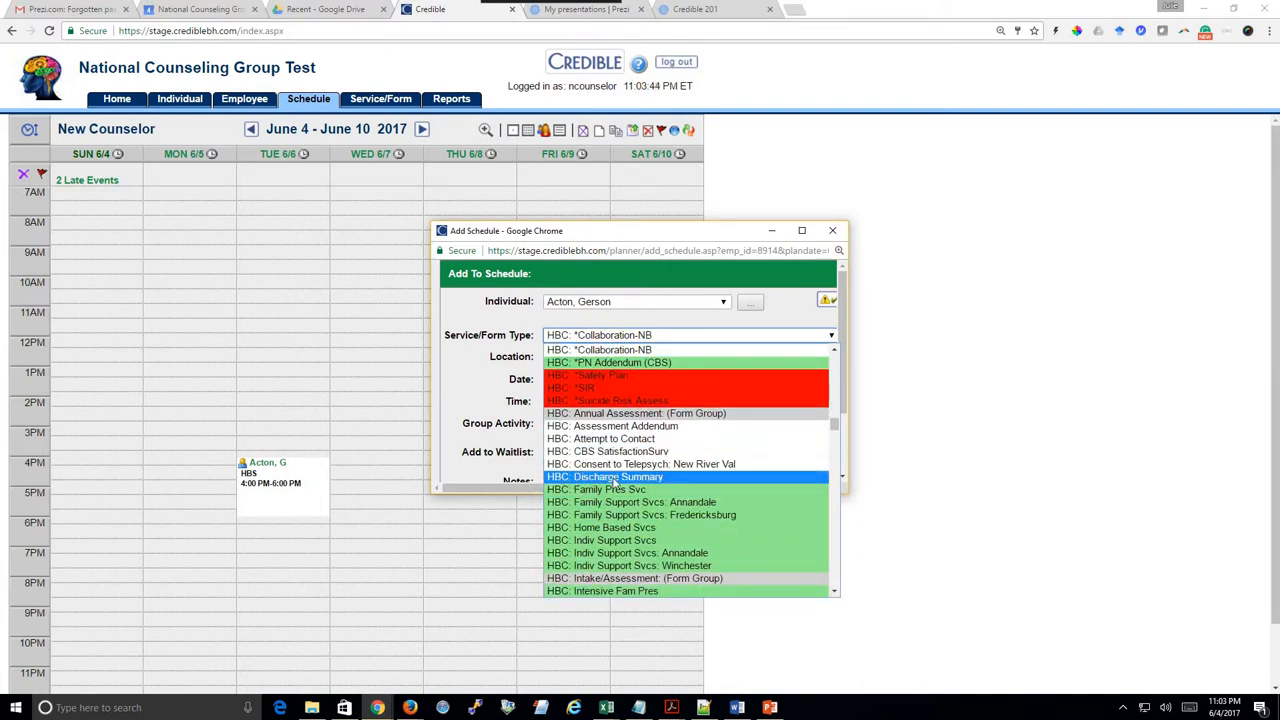
{"action": "left_click", "coordinate": [616, 478]}
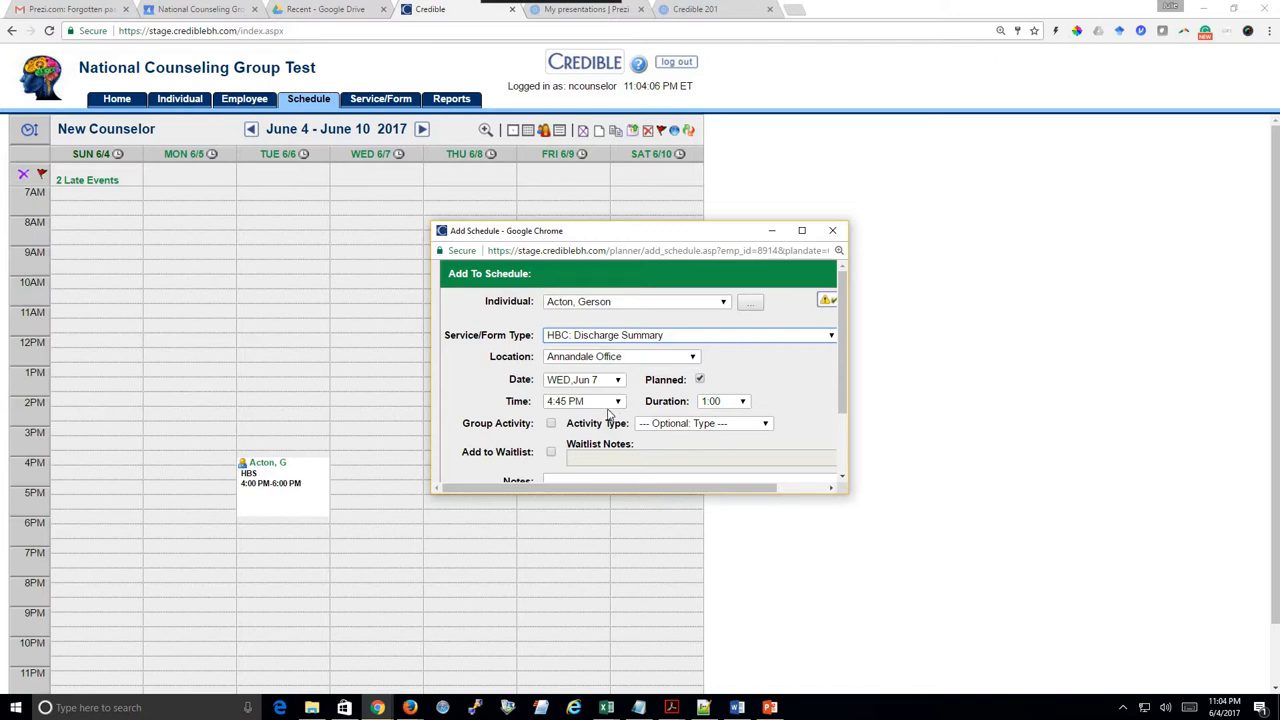
Set the discharge summary's start time to 5:00 PM and duration to 0:30, and save it to the schedule
{"action": "left_click", "coordinate": [612, 403]}
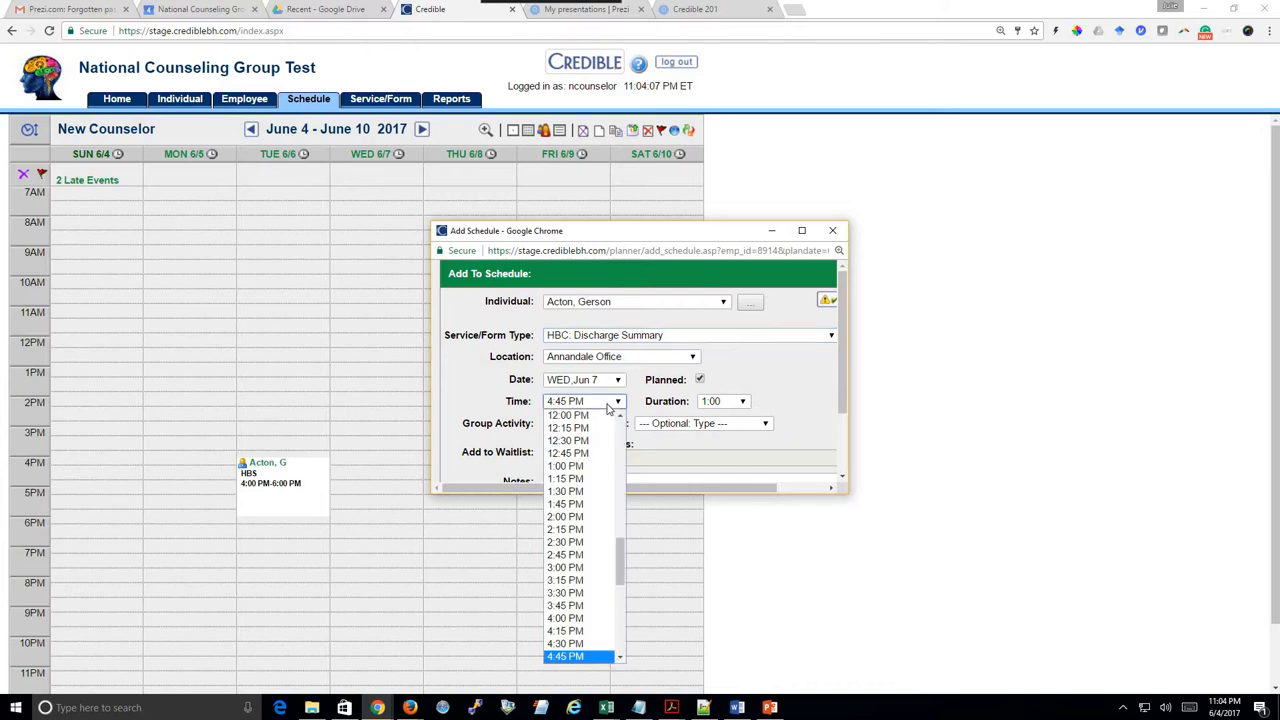
{"action": "scroll", "coordinate": [618, 658], "scroll_direction": "down", "scroll_amount": 1}
{"action": "left_click", "coordinate": [606, 655]}
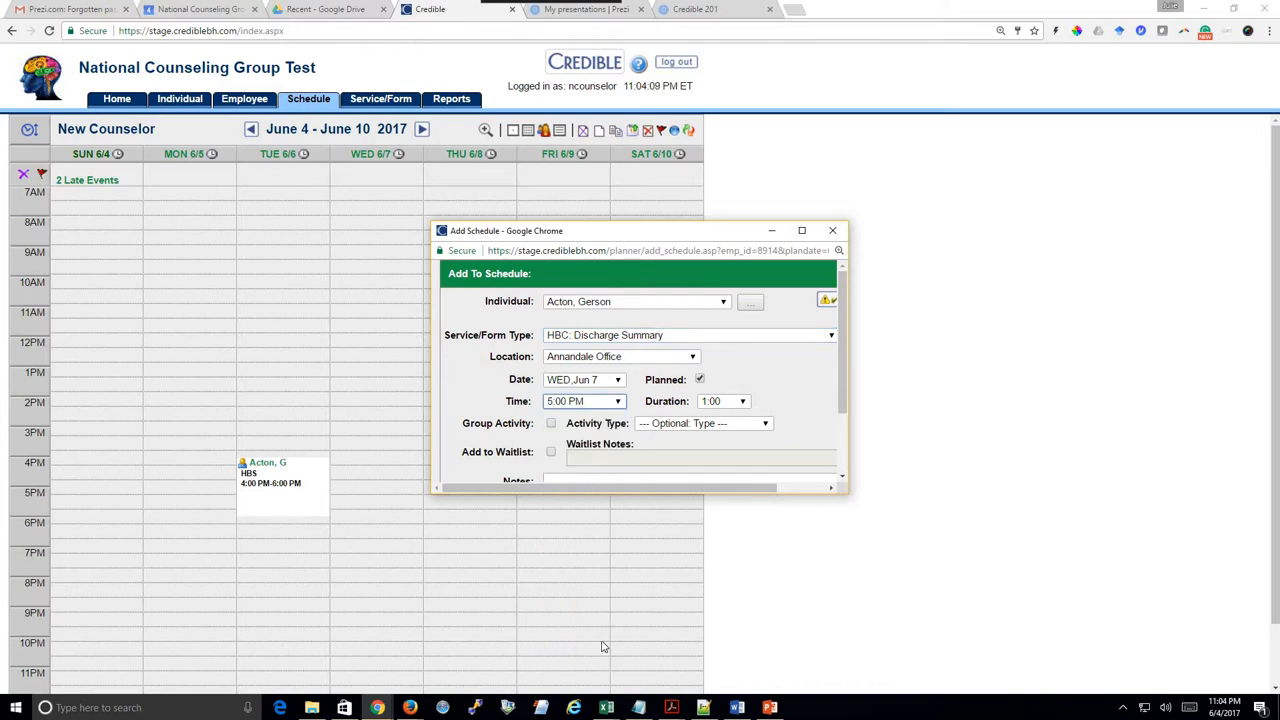
{"action": "left_click", "coordinate": [735, 401]}
{"action": "left_click", "coordinate": [745, 437]}
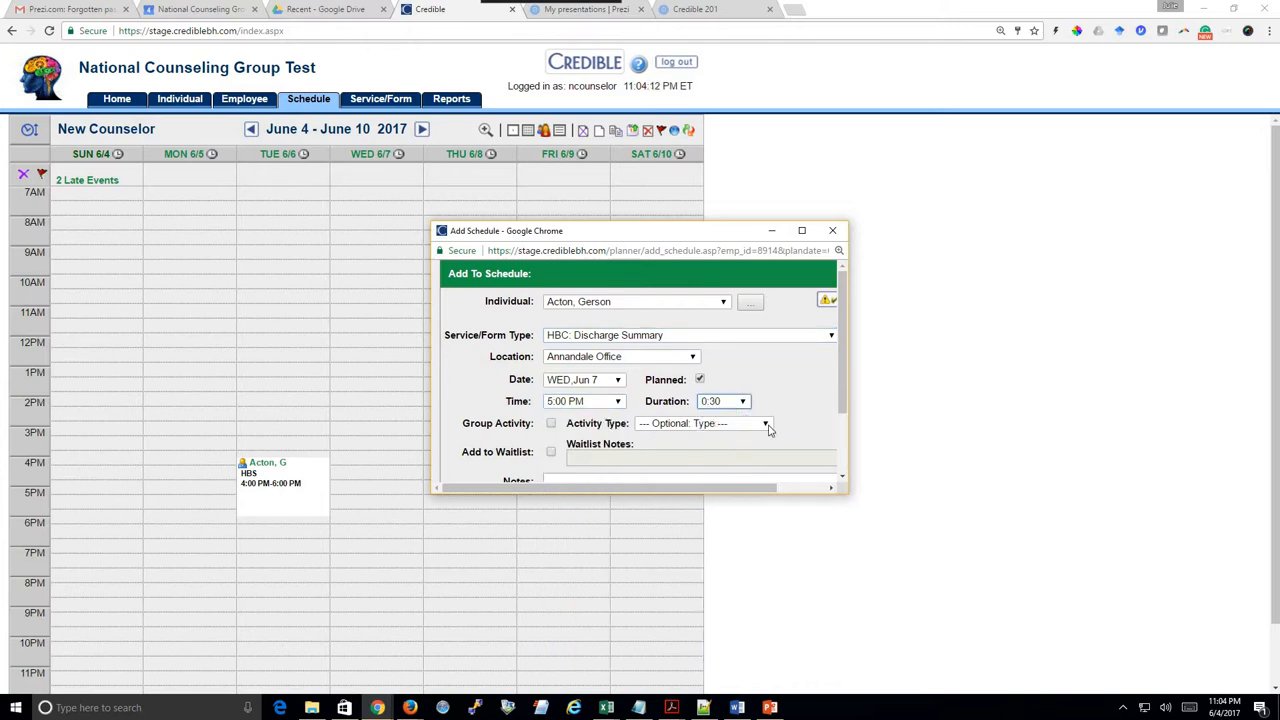
{"action": "scroll", "coordinate": [845, 415], "scroll_direction": "down", "scroll_amount": 1}
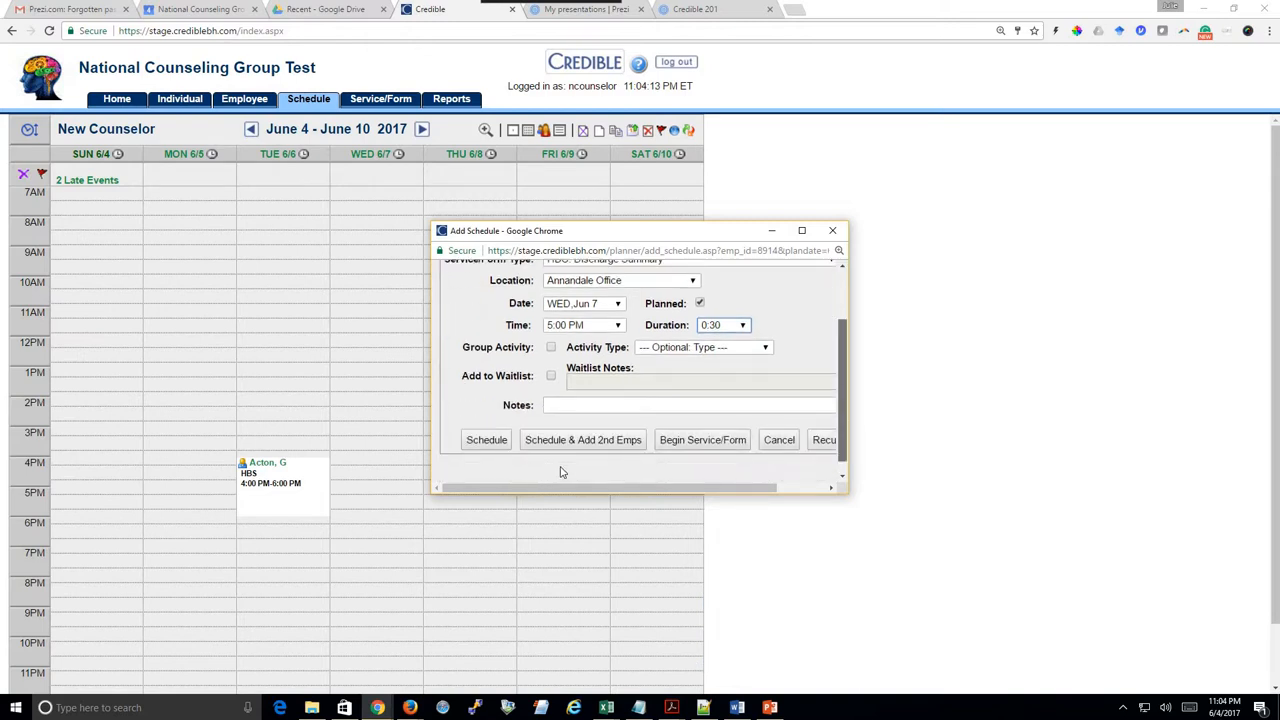
{"action": "left_click", "coordinate": [482, 442]}
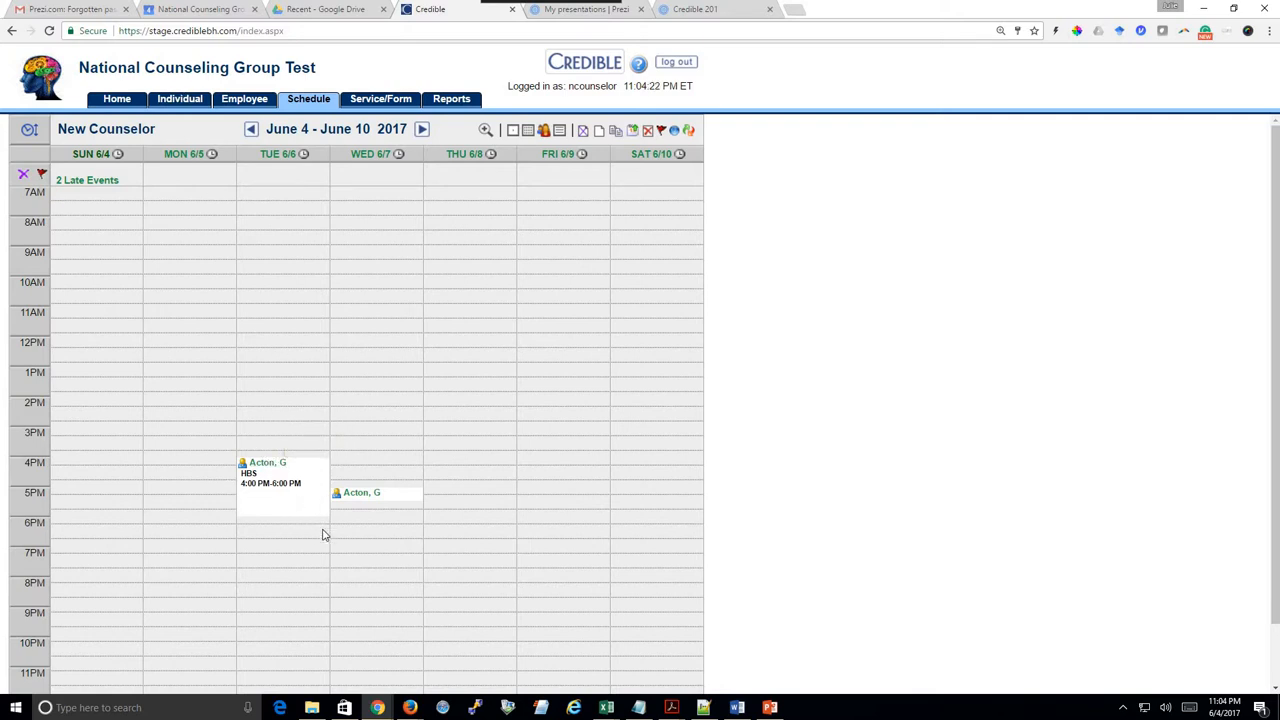
Open the client's record from the Tuesday appointment and view the client's own weekly schedule
{"action": "left_click", "coordinate": [243, 468]}
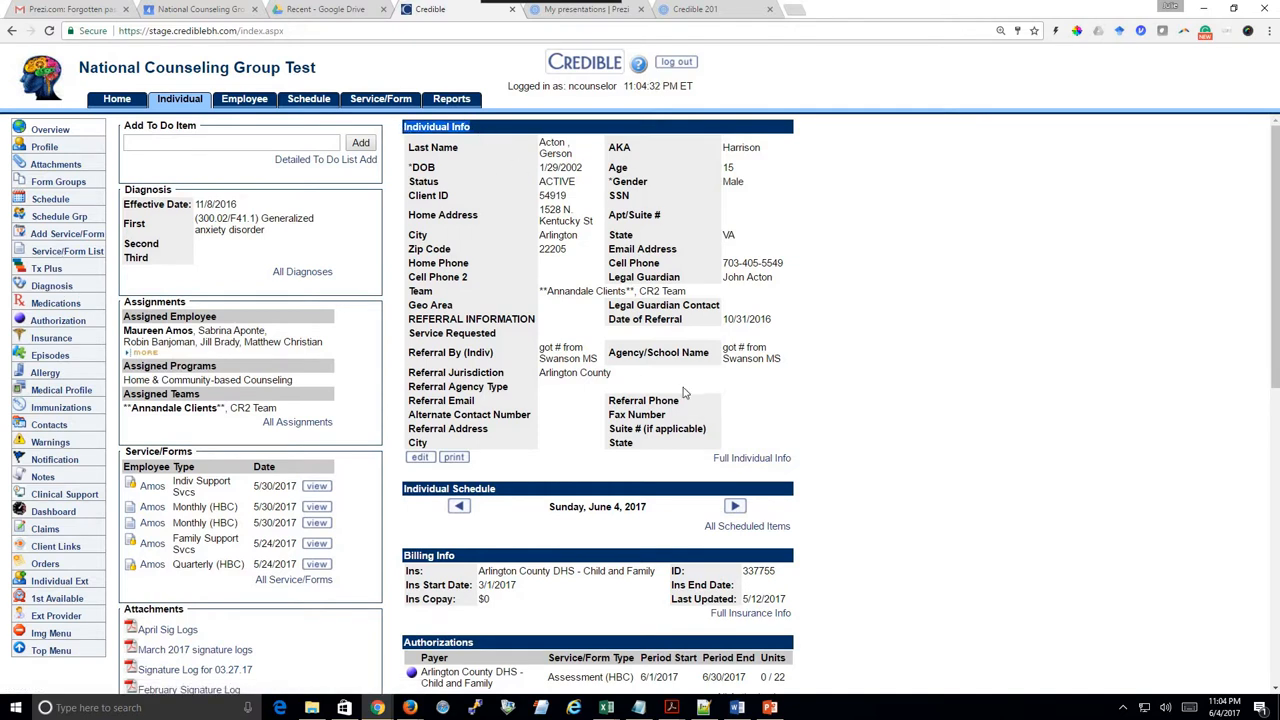
{"action": "left_click", "coordinate": [45, 202]}
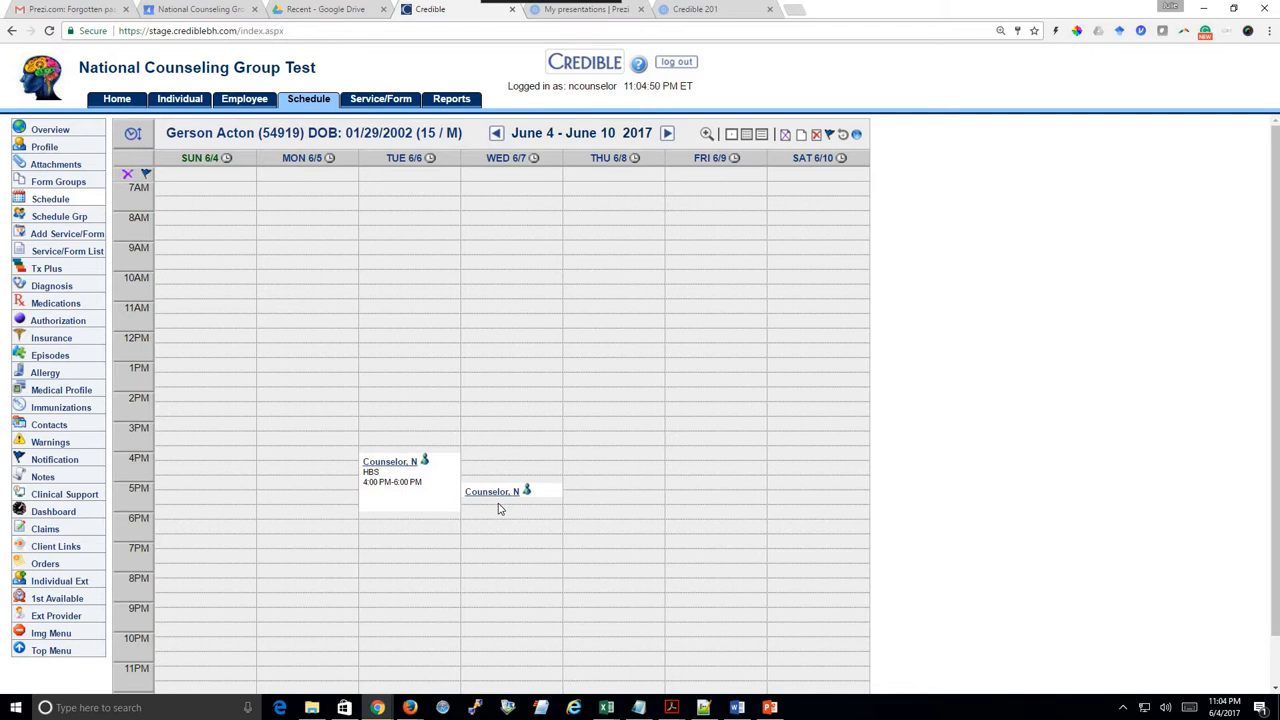
Return to the individual list and look through the program and team filter options without choosing one
{"action": "left_click", "coordinate": [180, 99]}
{"action": "left_click", "coordinate": [578, 145]}
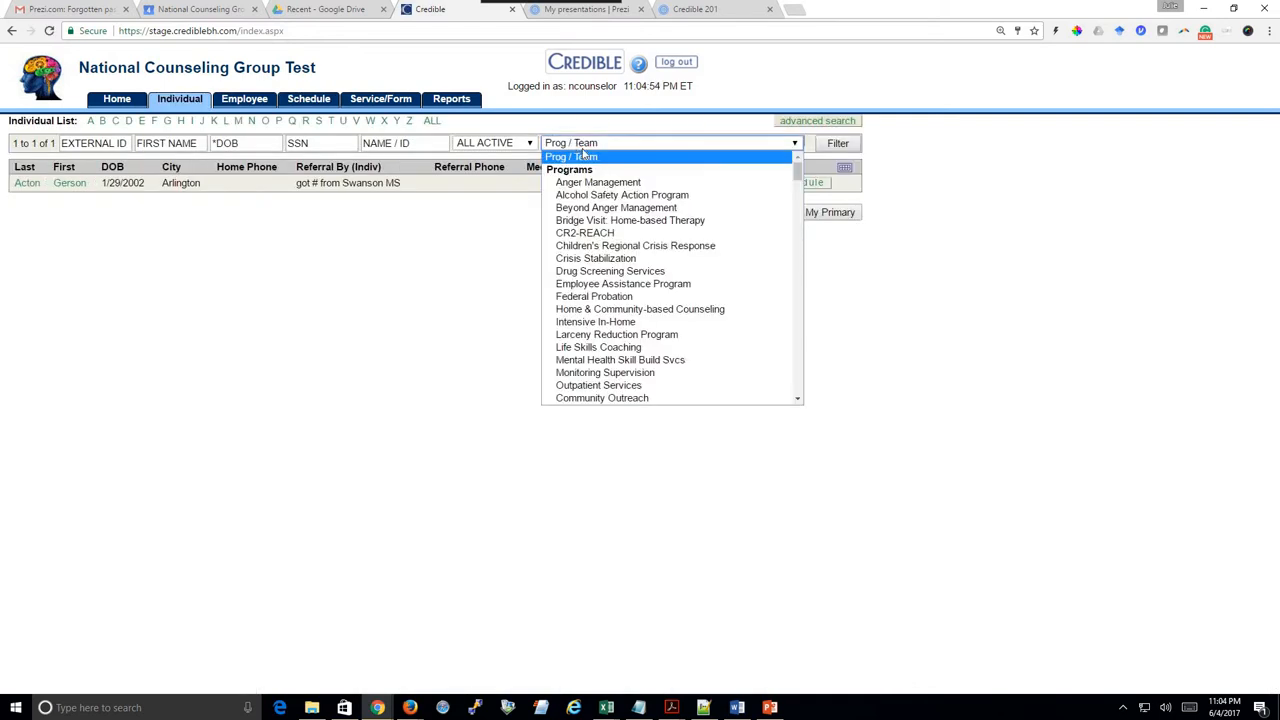
{"action": "left_click", "coordinate": [438, 351]}
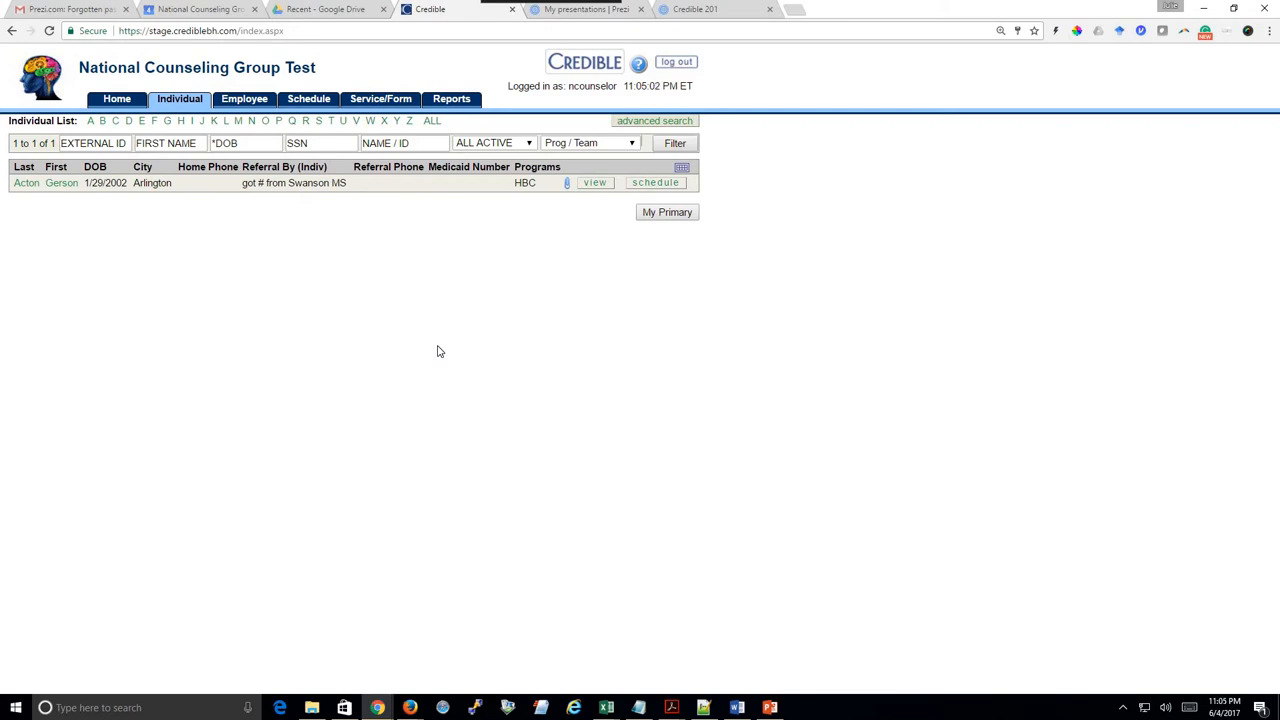
Return to the counselor's schedule and start another entry on Wednesday, June 7 below the existing 5 PM appointment
{"action": "left_click", "coordinate": [294, 98]}
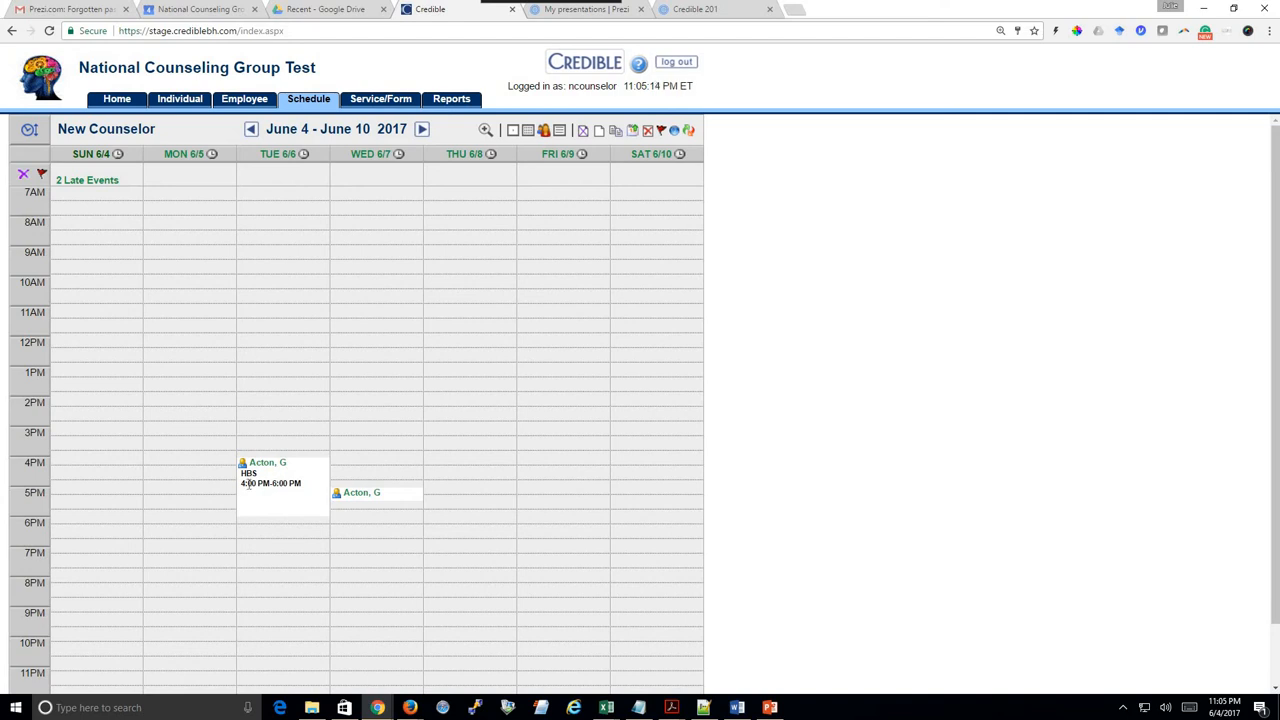
{"action": "left_click", "coordinate": [349, 527]}
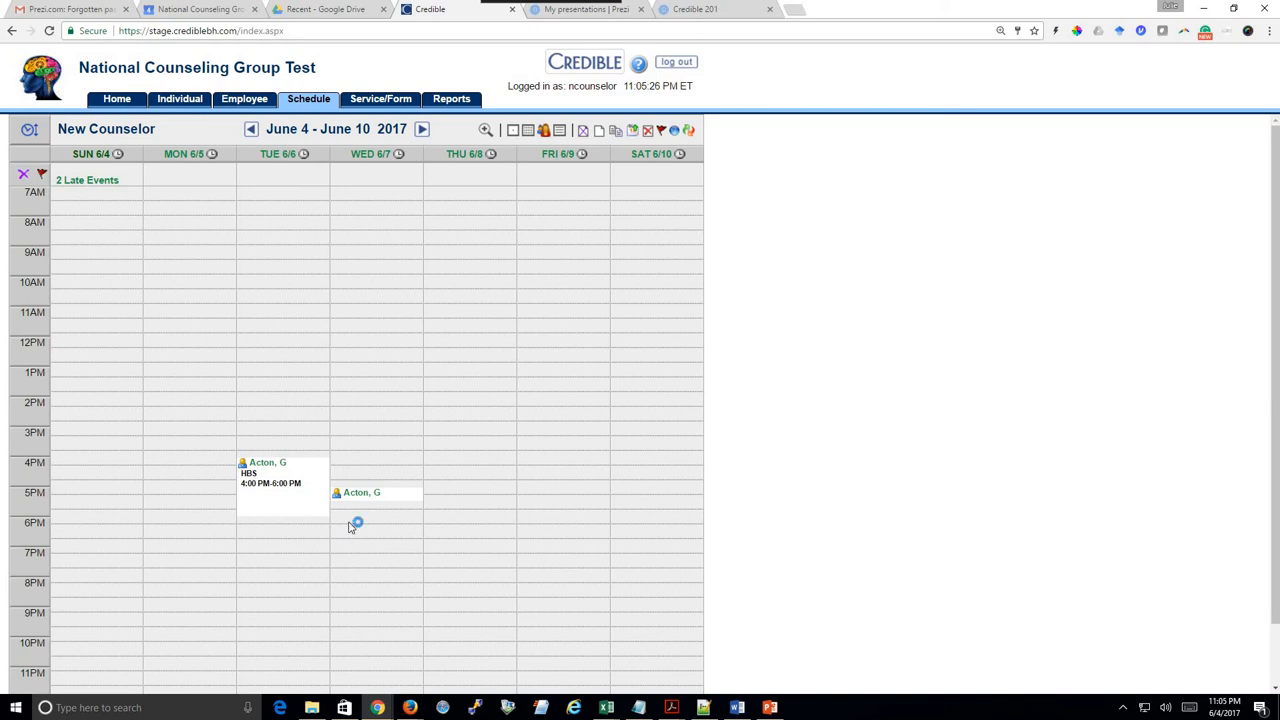